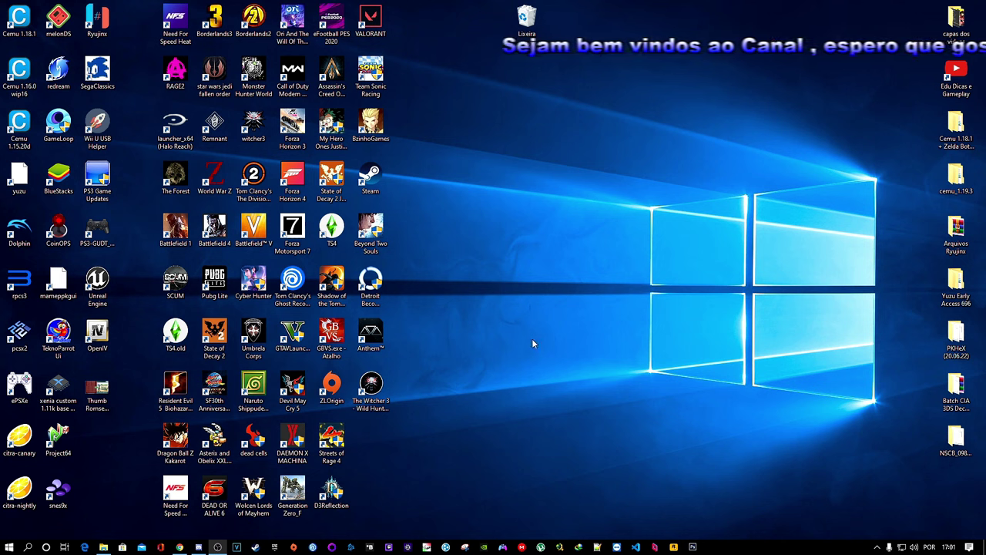
Step: View the Thumb Romset BSG.png image in a maximized window and put it away to return to the desktop
{"action": "mouse_move", "coordinate": [180, 547]}
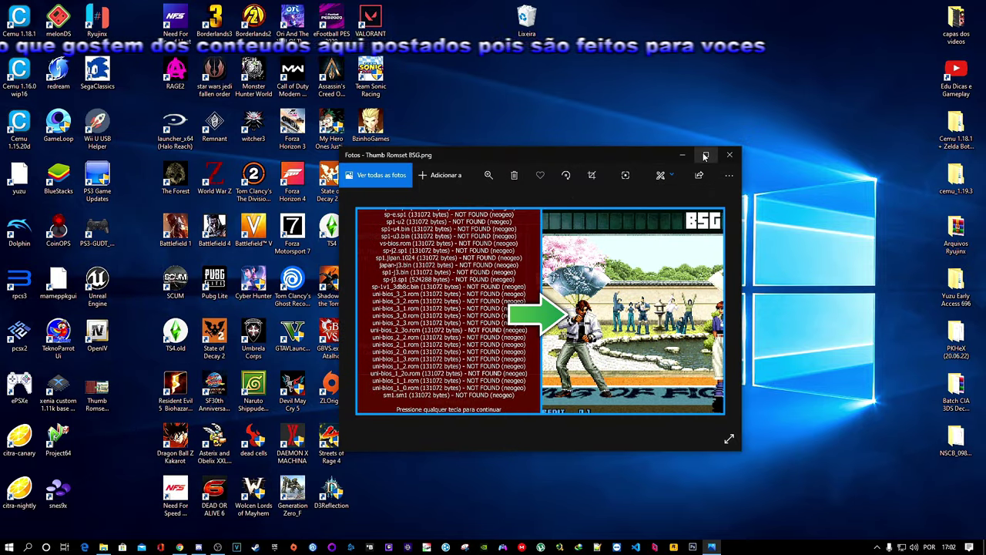
{"action": "left_click", "coordinate": [705, 157]}
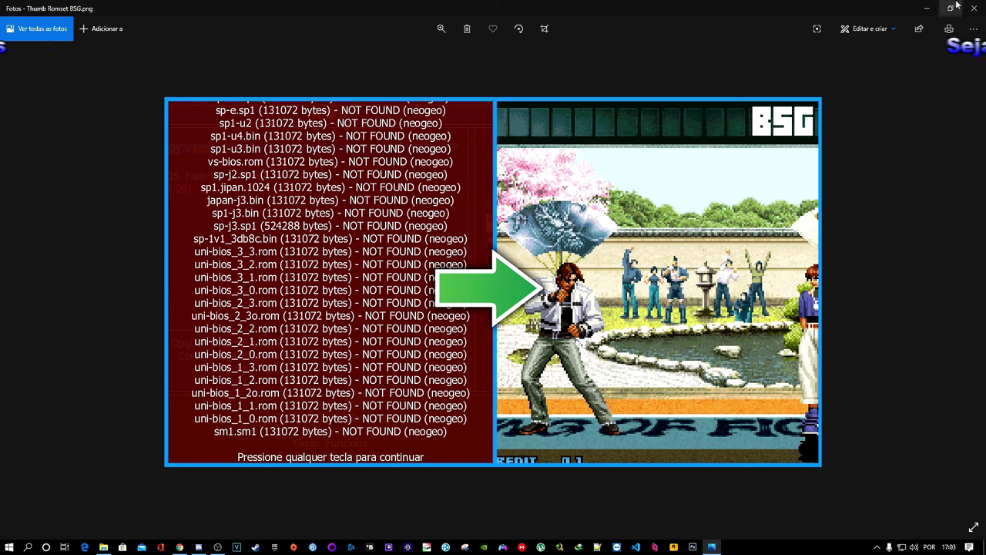
{"action": "left_click", "coordinate": [930, 9]}
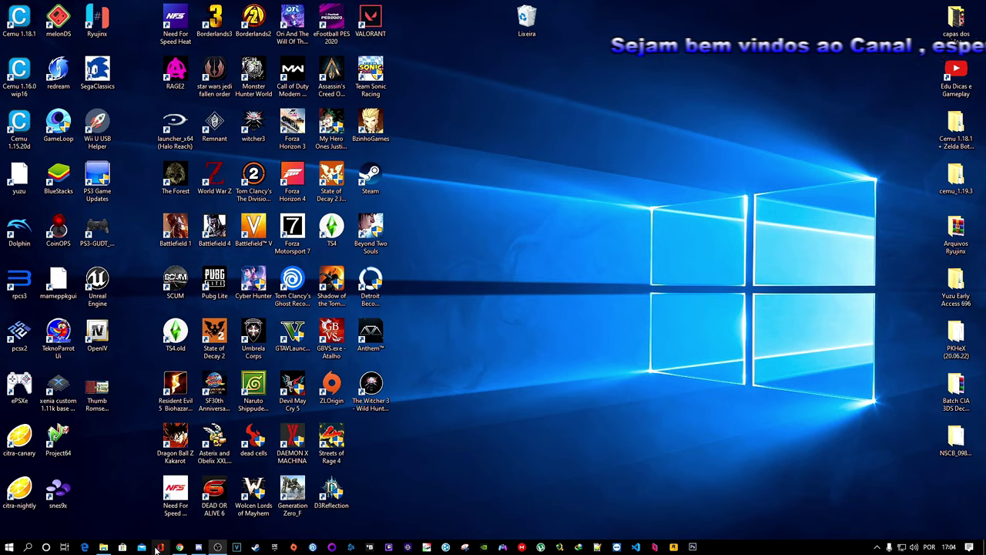
Step: Switch to Chrome, maximize it, and open the mamedev.org home page in a new tab
{"action": "left_click", "coordinate": [179, 547]}
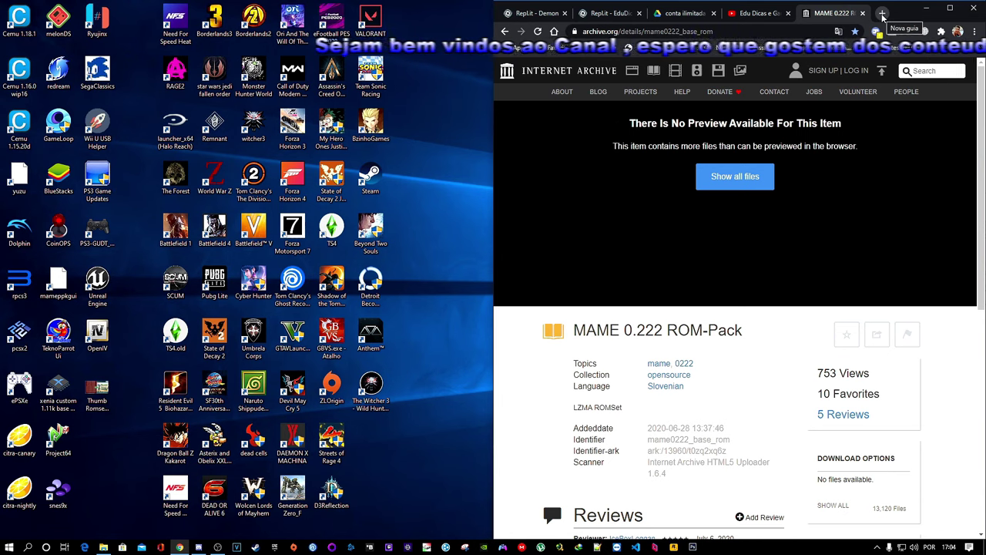
{"action": "left_click", "coordinate": [883, 14]}
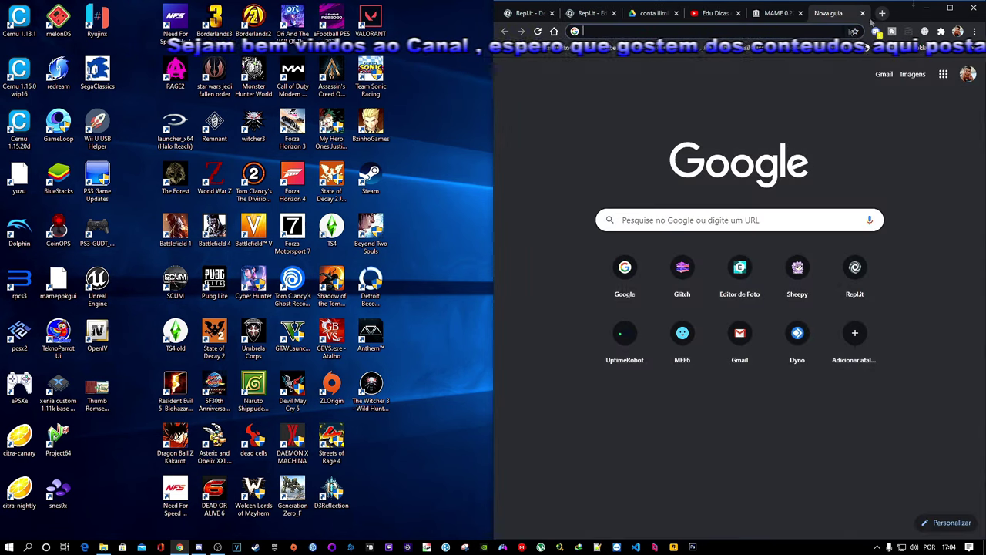
{"action": "left_click", "coordinate": [950, 8]}
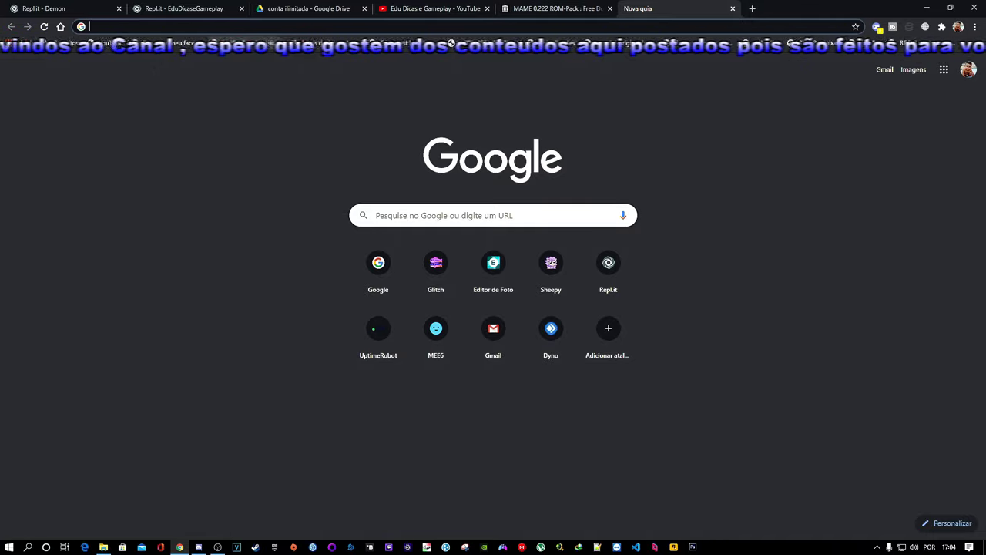
{"action": "type", "text": "mamedev.org"}
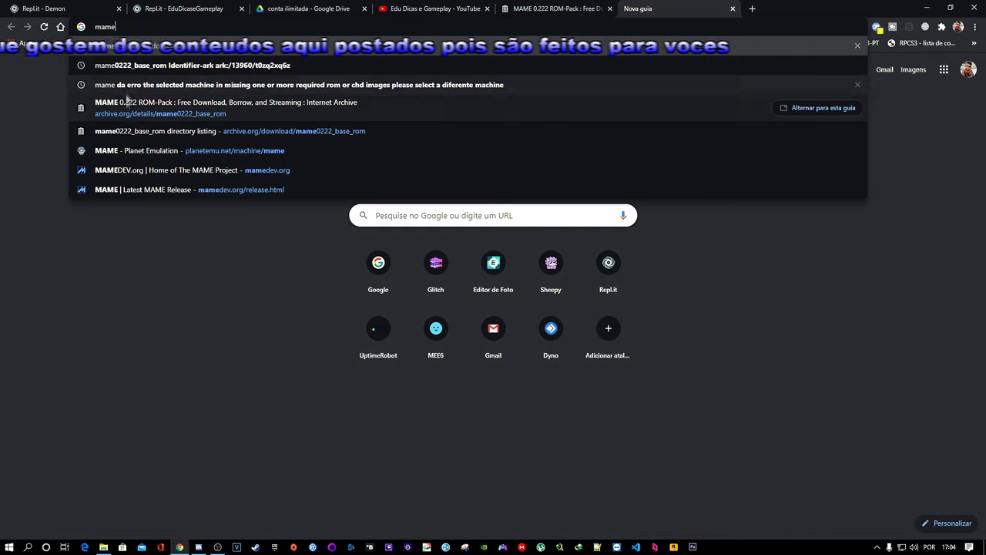
{"action": "left_click", "coordinate": [137, 171]}
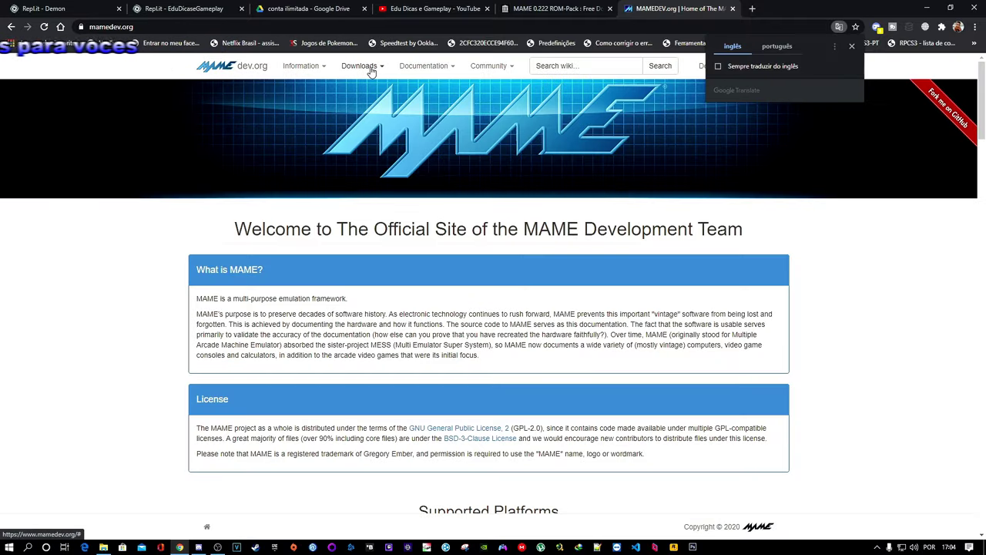
Step: Download mame0222b_64bit.exe from the site's Latest MAME Release page
{"action": "left_click", "coordinate": [372, 69]}
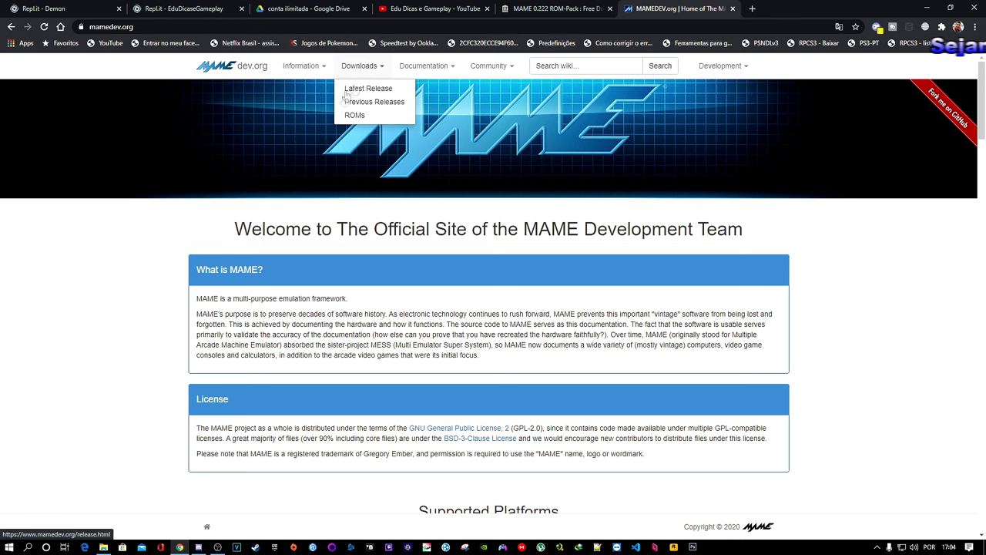
{"action": "left_click", "coordinate": [379, 91]}
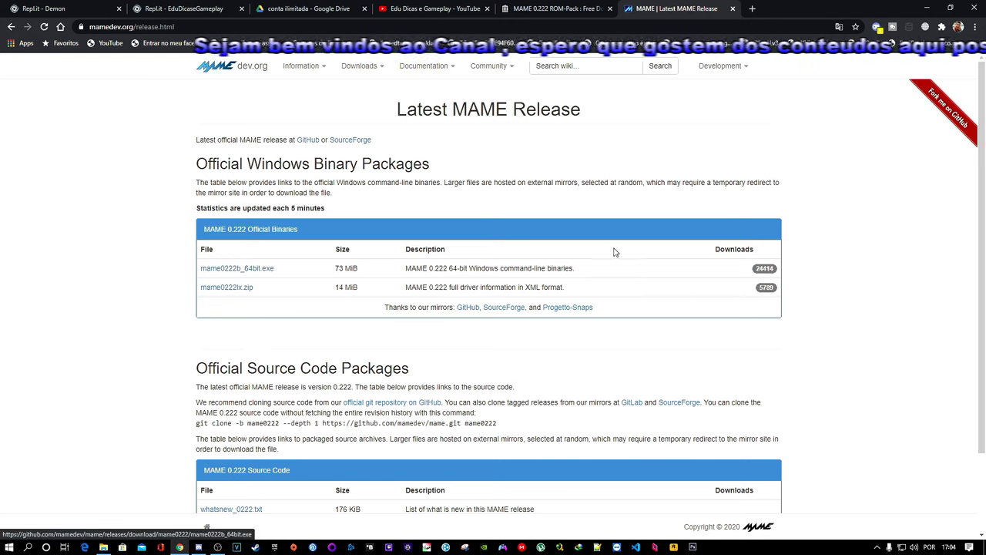
{"action": "left_click", "coordinate": [237, 270]}
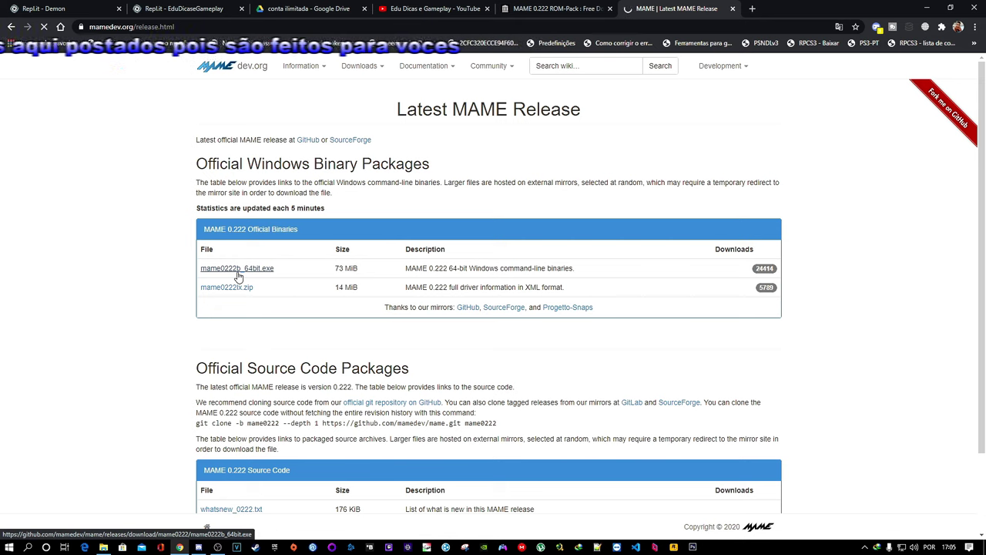
{"action": "left_click", "coordinate": [238, 270]}
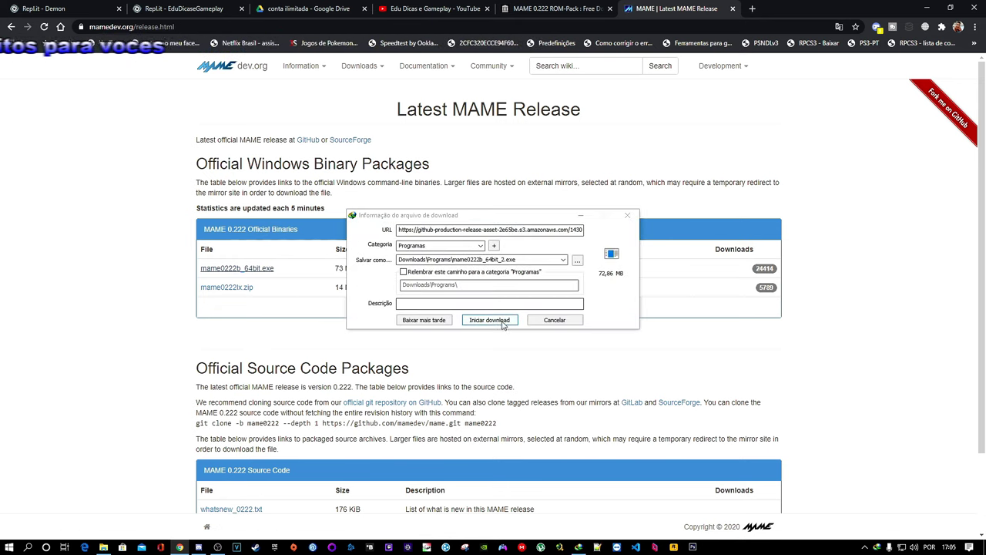
{"action": "left_click", "coordinate": [499, 322]}
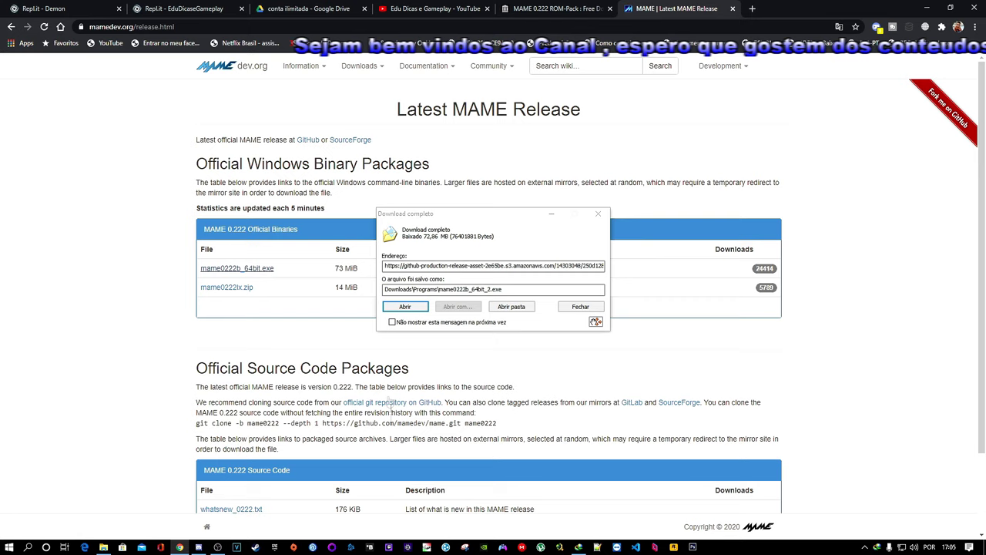
Step: Open the folder containing the finished download and copy mame0222b_64bit.exe
{"action": "left_click", "coordinate": [516, 307]}
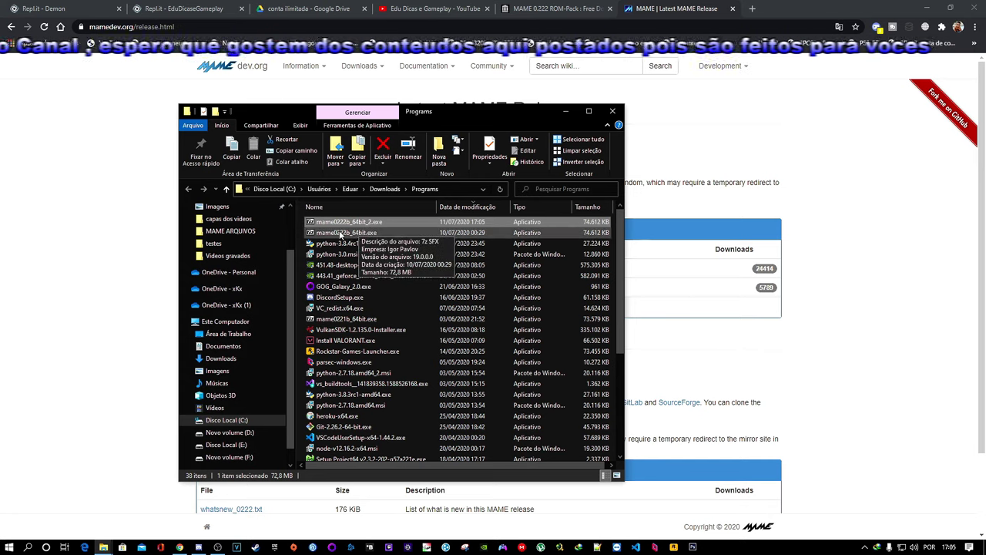
{"action": "left_click", "coordinate": [340, 233]}
{"action": "right_click", "coordinate": [340, 234]}
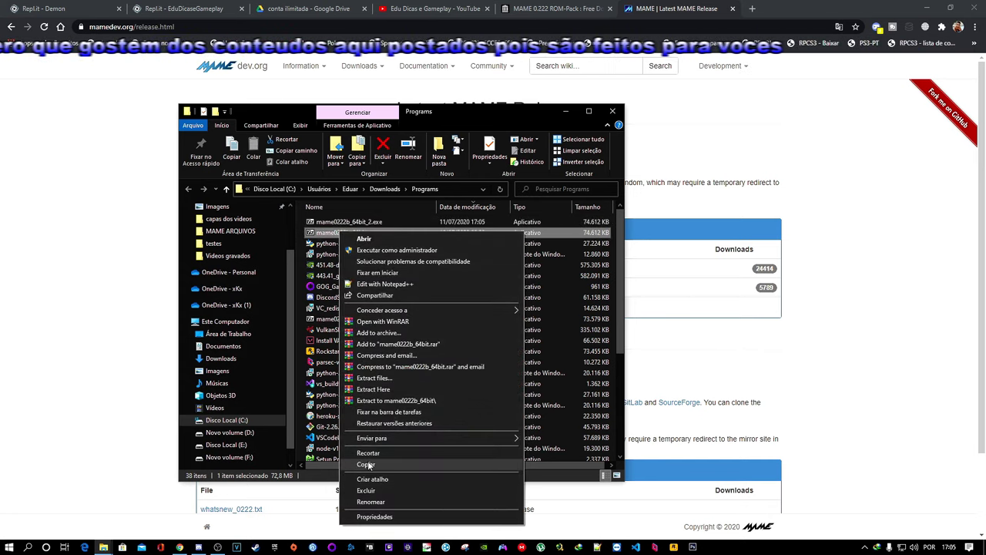
{"action": "left_click", "coordinate": [367, 465]}
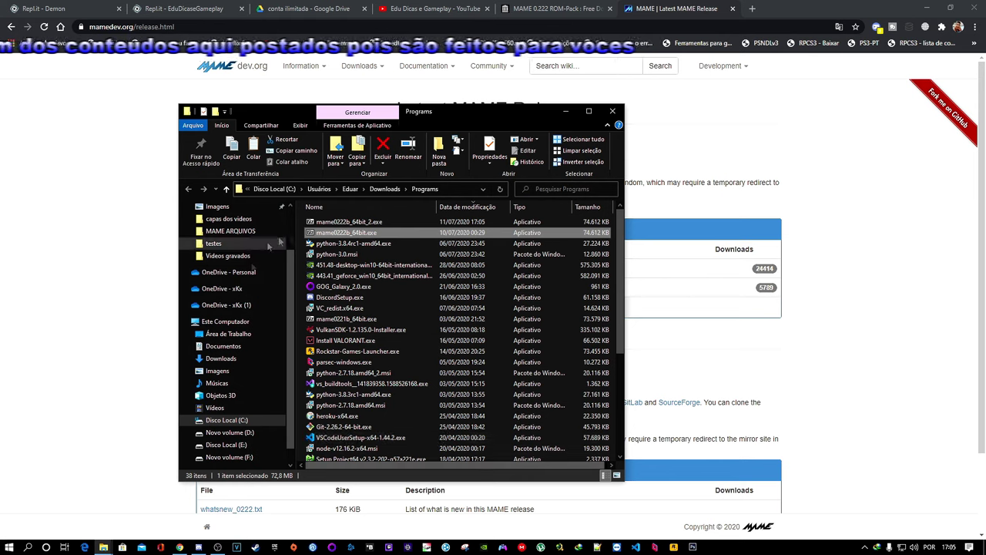
Step: Create a new folder named MAME on Novo volume (D:)
{"action": "left_click", "coordinate": [244, 433]}
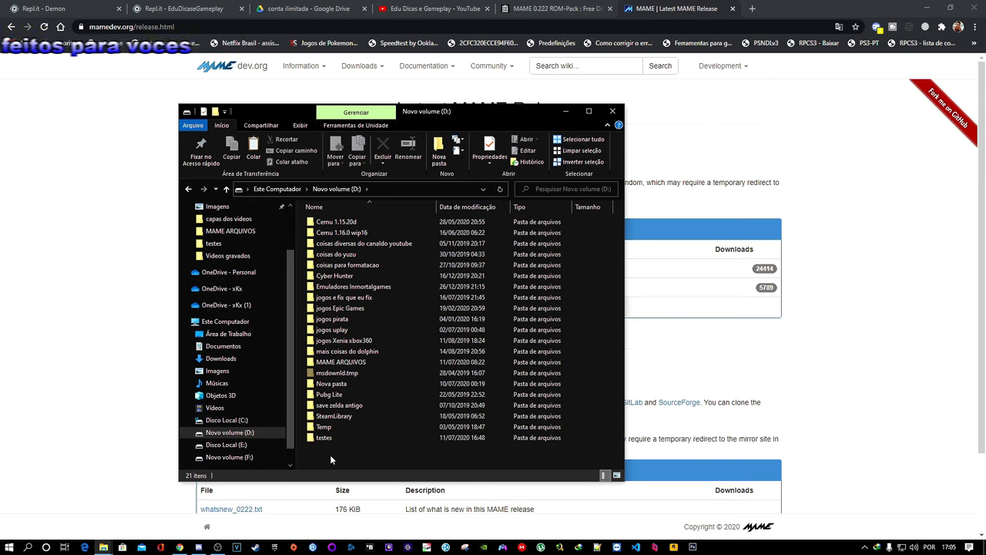
{"action": "key", "text": "m"}
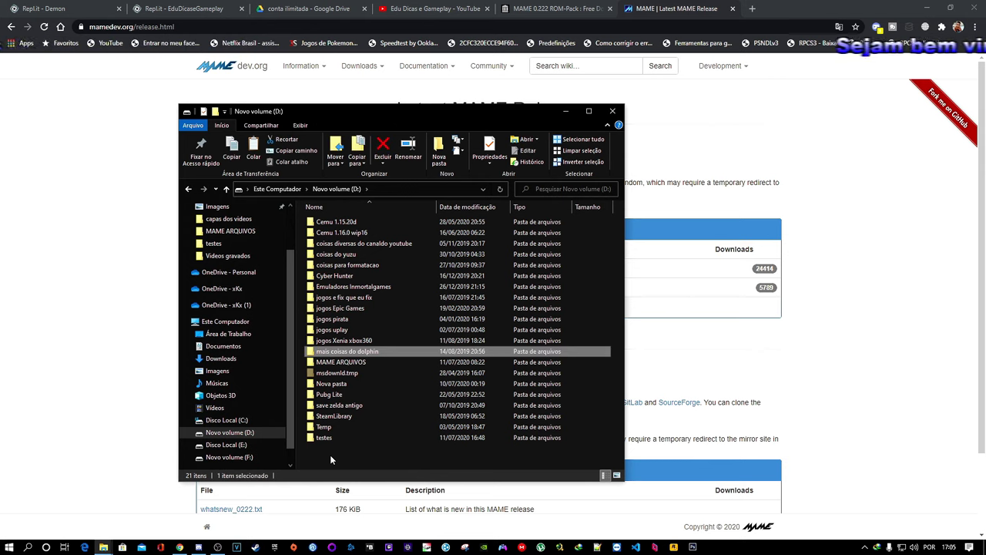
{"action": "right_click", "coordinate": [330, 459]}
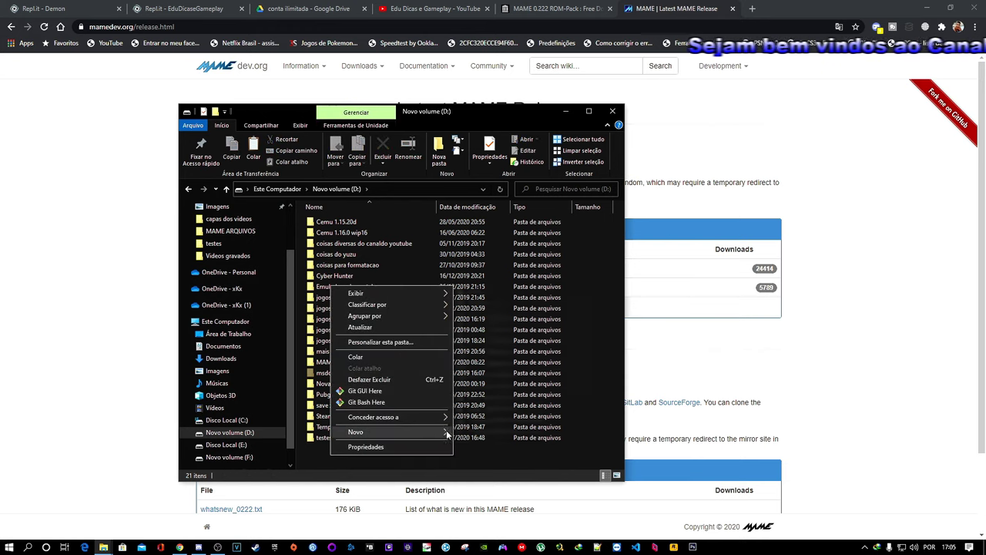
{"action": "mouse_move", "coordinate": [447, 433]}
{"action": "left_click", "coordinate": [494, 290]}
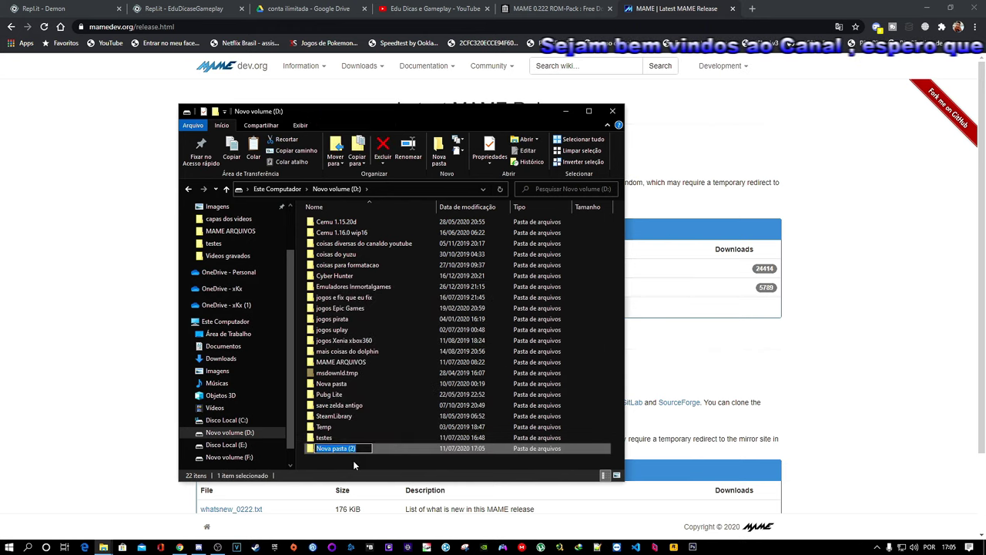
{"action": "type", "text": "MaMe"}
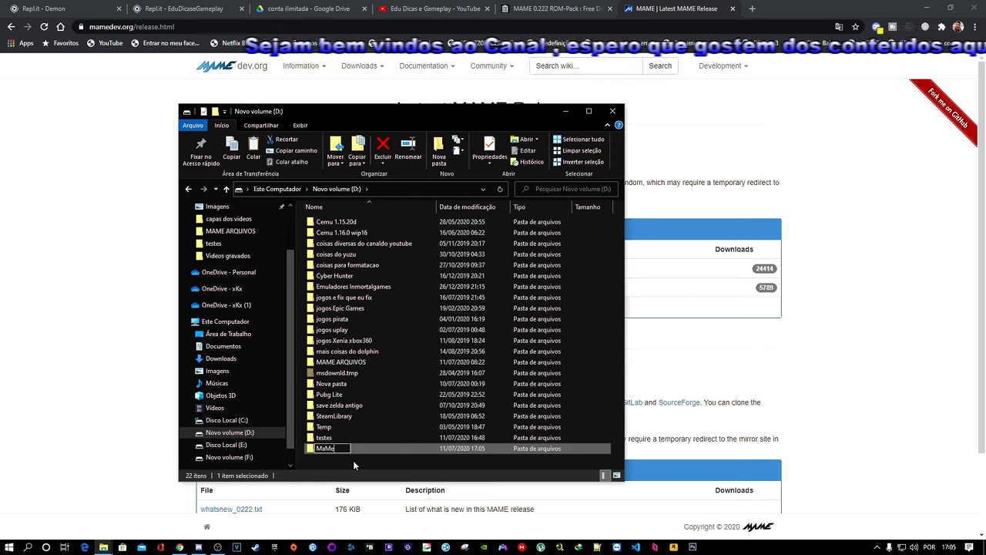
{"action": "key", "text": "BackSpace"}
{"action": "key", "text": "BackSpace"}
{"action": "key", "text": "BackSpace"}
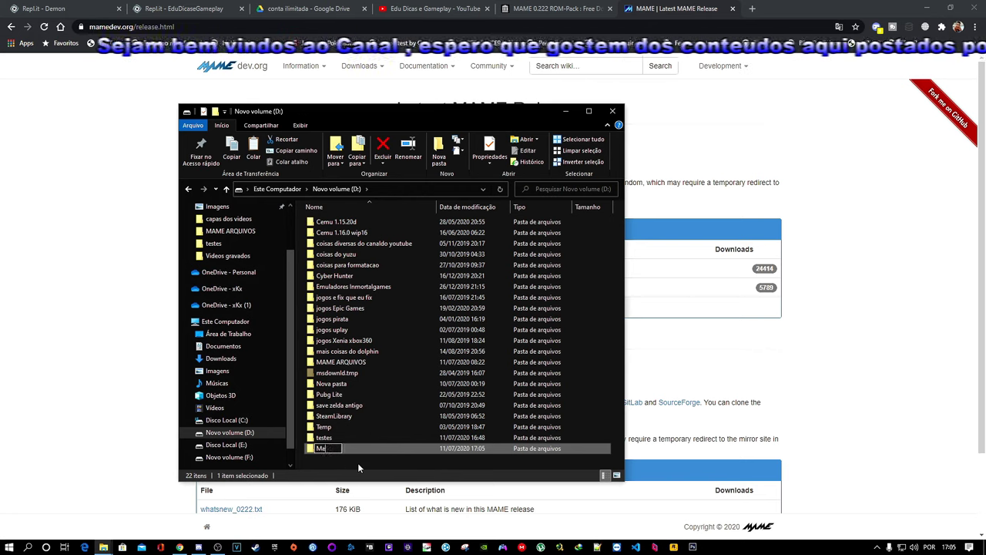
{"action": "type", "text": "AM"}
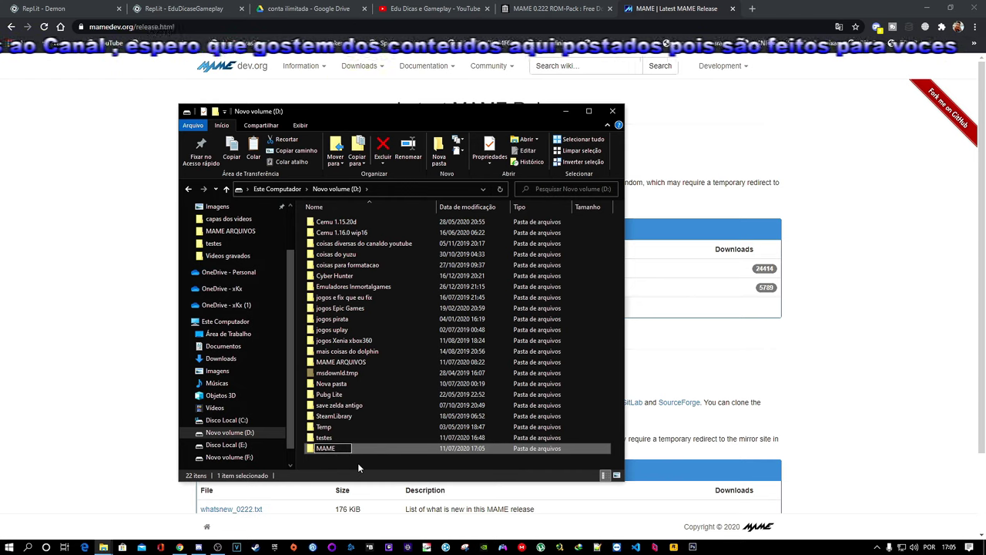
{"action": "type", "text": "E"}
{"action": "left_click", "coordinate": [357, 462]}
Step: Paste the copied mame0222b_64bit.exe into the new MAME folder
{"action": "double_click", "coordinate": [342, 451]}
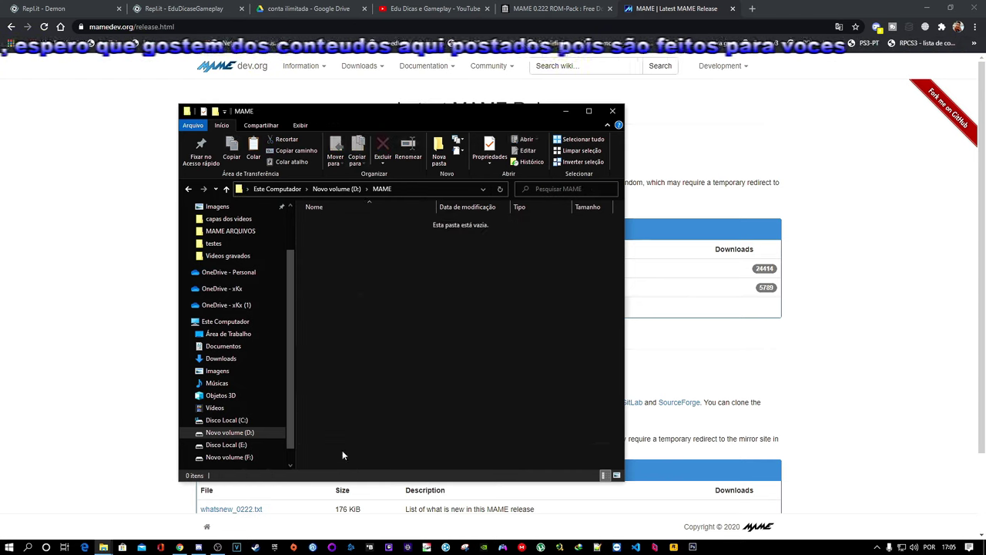
{"action": "right_click", "coordinate": [364, 261]}
{"action": "left_click", "coordinate": [389, 331]}
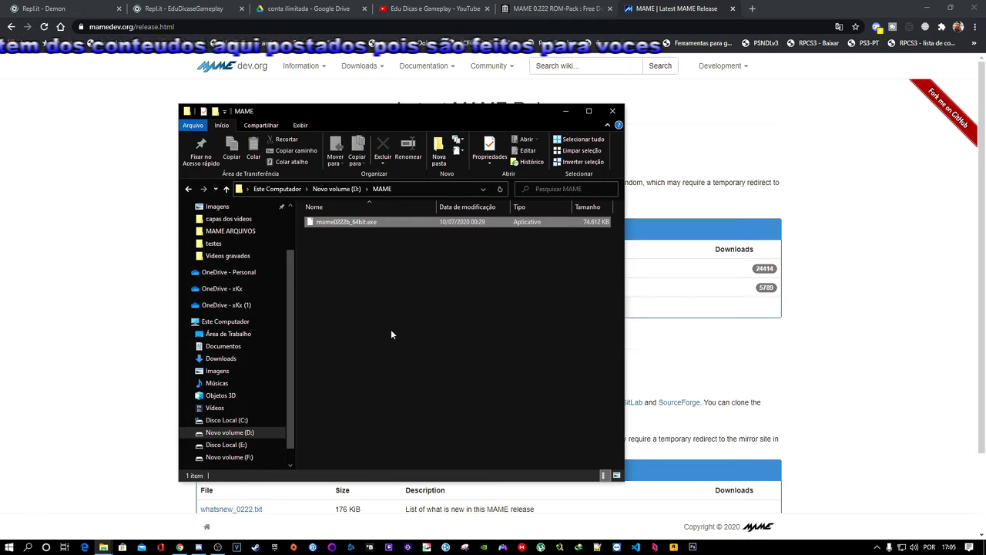
Step: Run mame0222b_64bit.exe from the MAME folder and extract its contents to D:\MAME\
{"action": "left_click", "coordinate": [565, 112]}
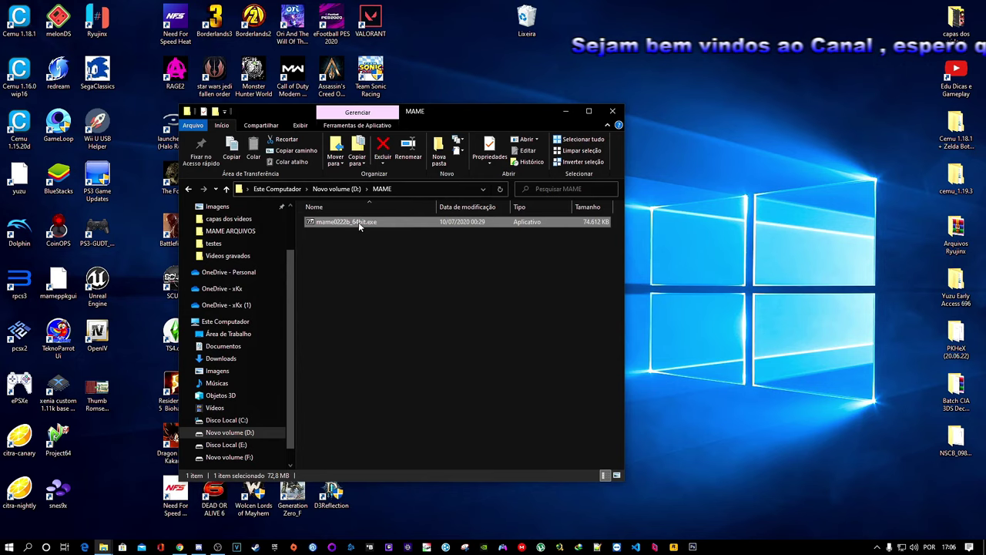
{"action": "double_click", "coordinate": [359, 222]}
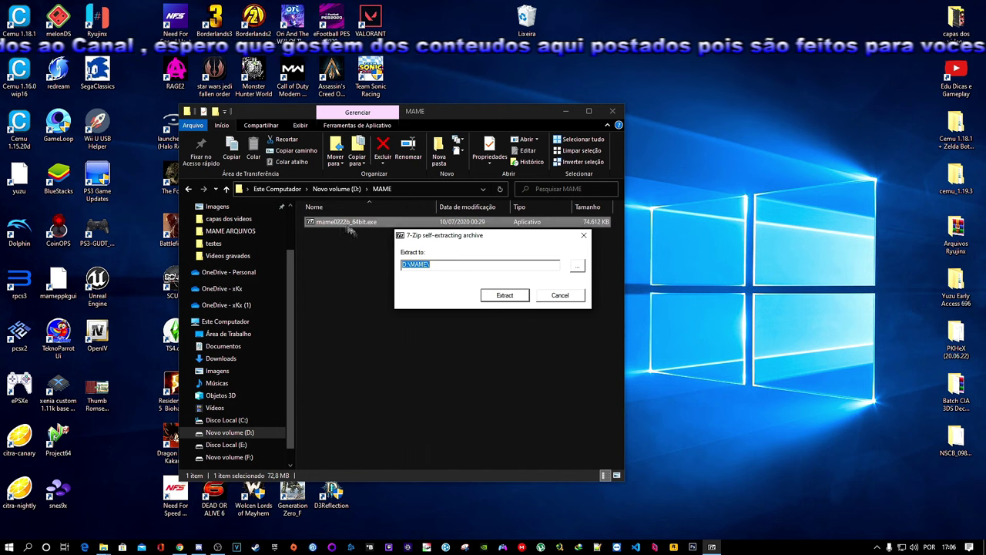
{"action": "left_click", "coordinate": [508, 299]}
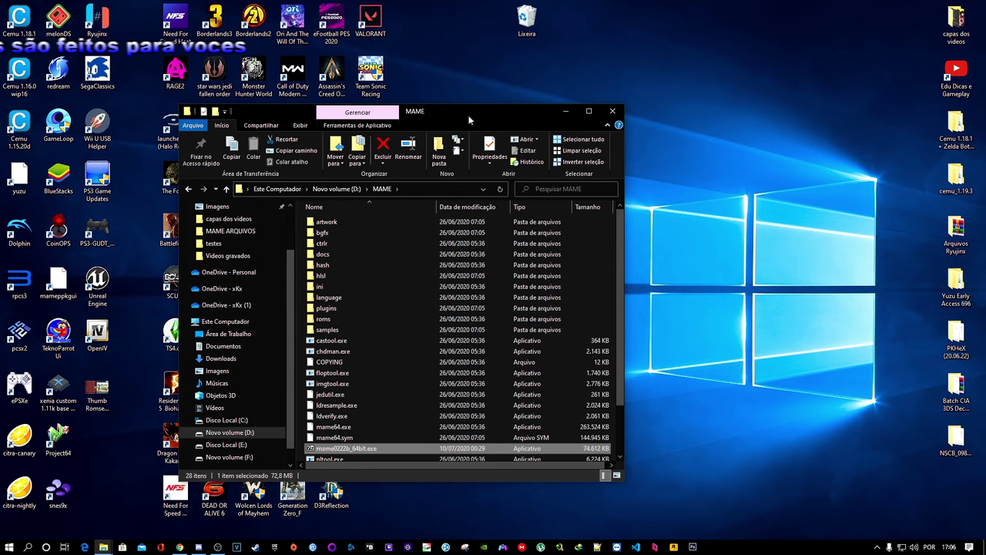
Step: Place the MAME folder window side by side with the D: drive window and open MAME ARQUIVOS in the latter
{"action": "left_click_drag", "start_coordinate": [467, 113], "coordinate": [2, 114]}
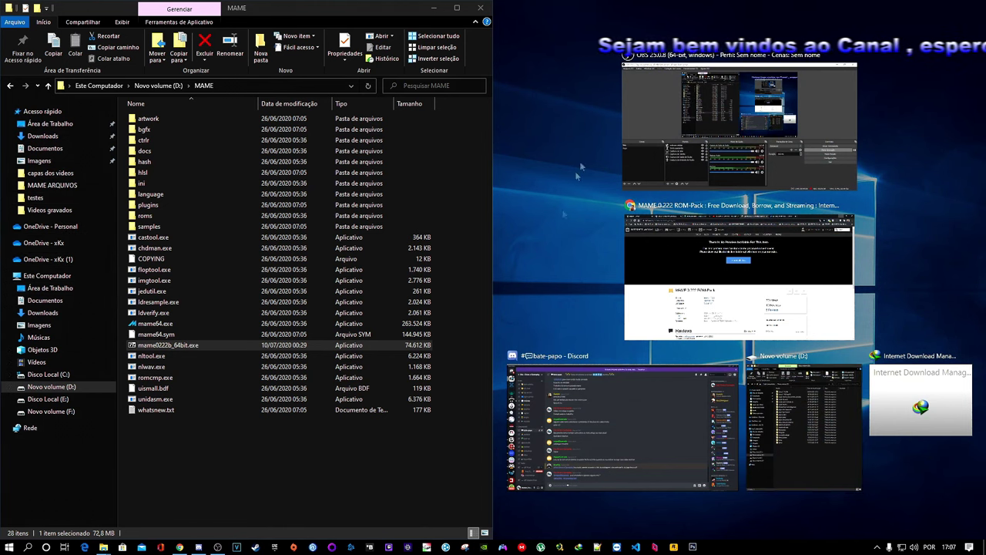
{"action": "left_click", "coordinate": [784, 431]}
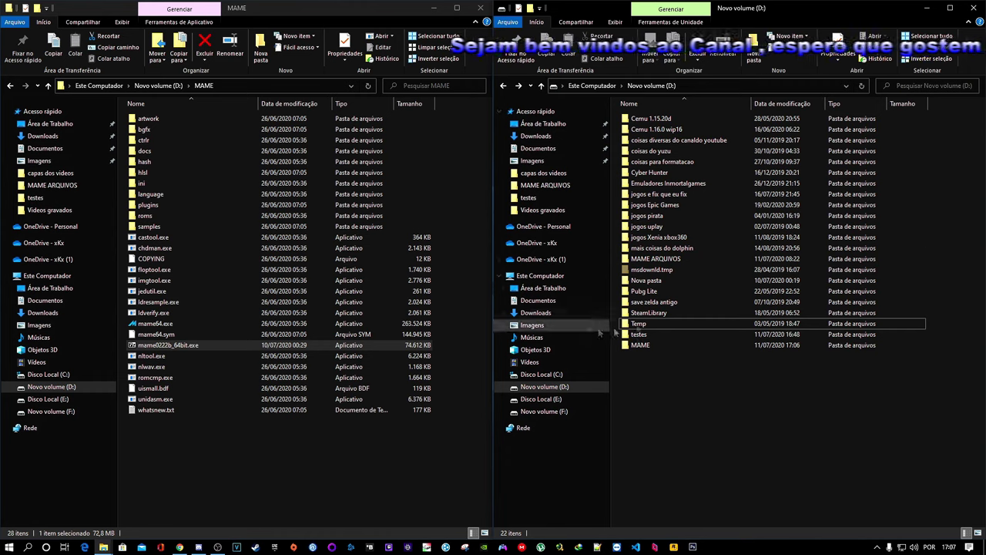
{"action": "double_click", "coordinate": [655, 259]}
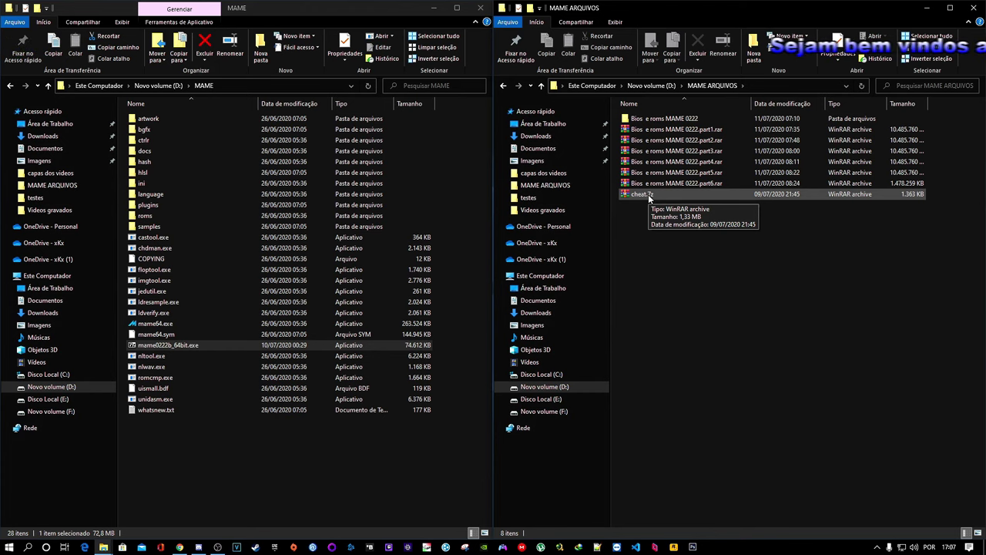
Step: Copy cheat.7z from MAME ARQUIVOS into the MAME folder
{"action": "mouse_move", "coordinate": [678, 197]}
{"action": "left_mouse_down"}
{"action": "mouse_move", "coordinate": [673, 212]}
{"action": "mouse_move", "coordinate": [671, 203]}
{"action": "left_mouse_up"}
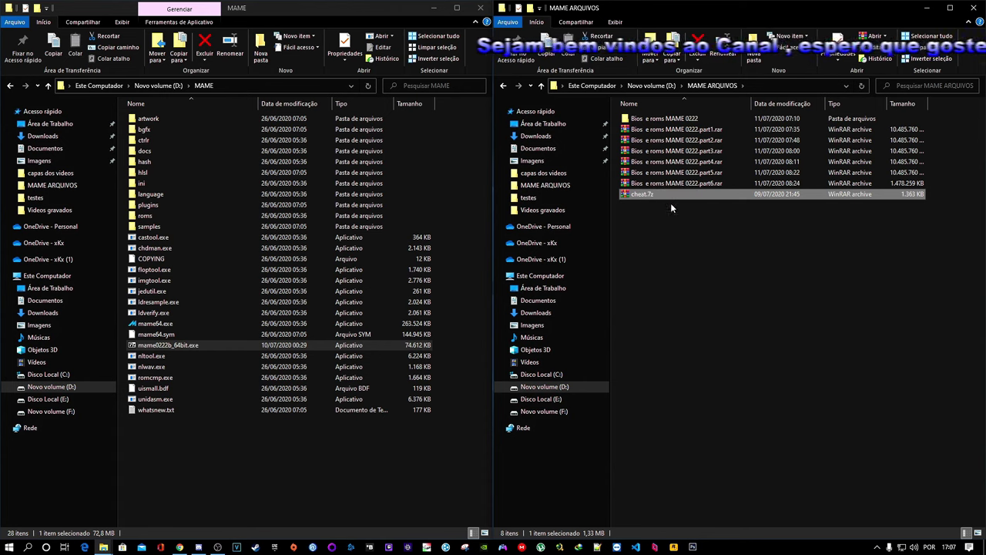
{"action": "right_click", "coordinate": [666, 201]}
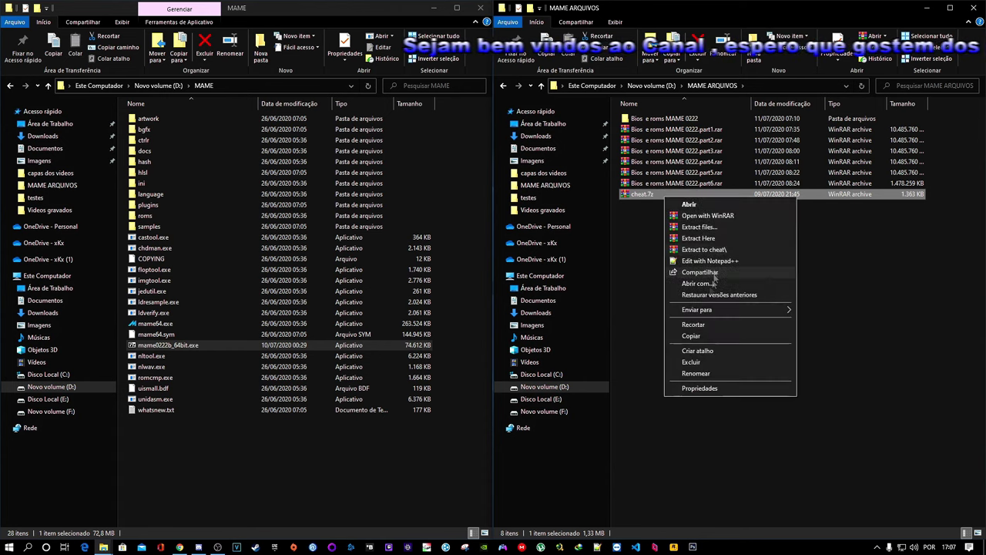
{"action": "left_click", "coordinate": [669, 337]}
{"action": "right_click", "coordinate": [151, 462]}
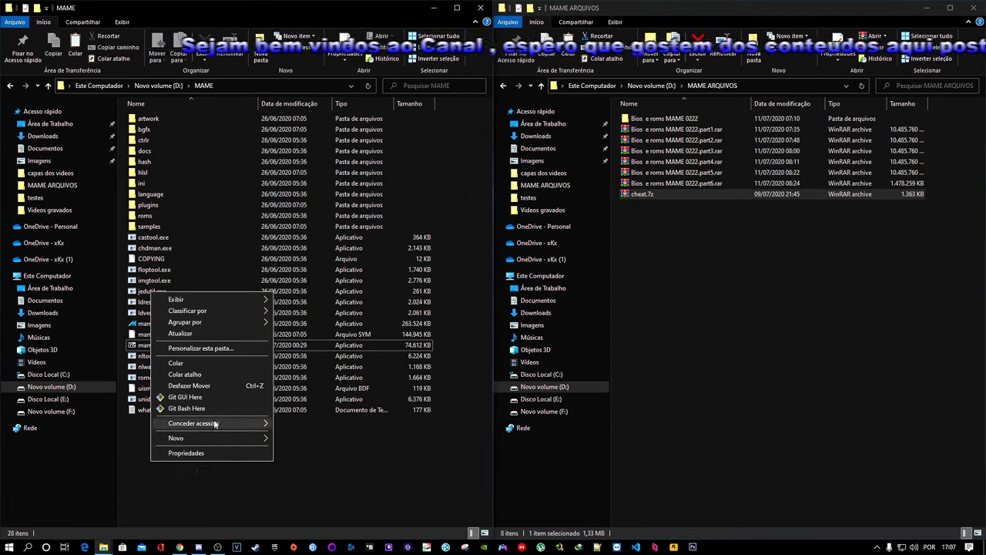
{"action": "left_click", "coordinate": [176, 362]}
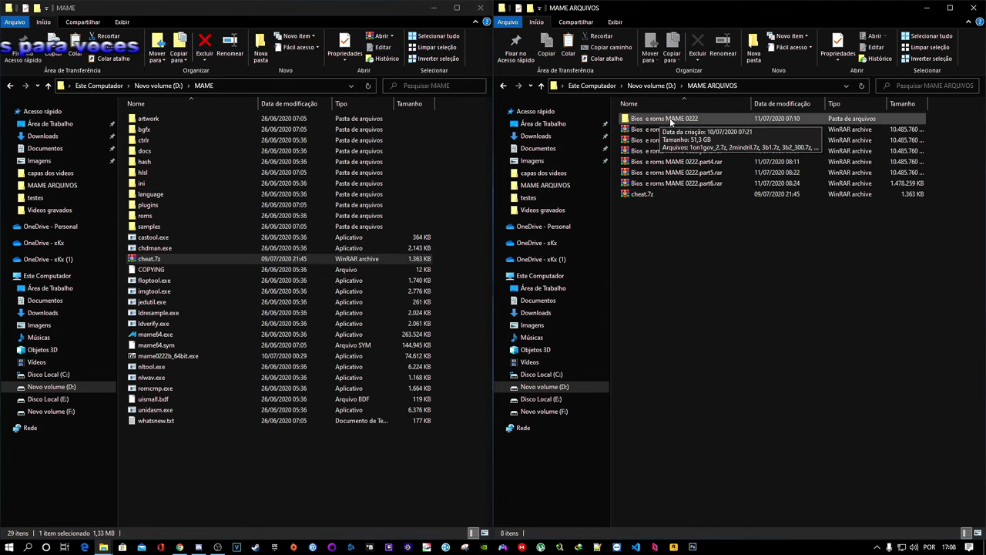
Step: Open the Bios e roms MAME 0222 folder inside MAME ARQUIVOS and select all of its files
{"action": "double_click", "coordinate": [670, 121]}
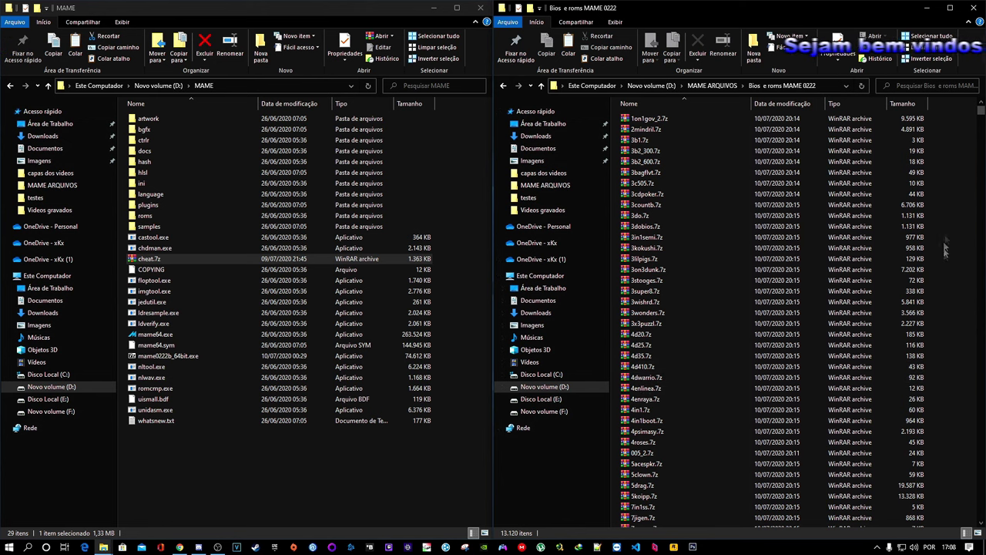
{"action": "key", "text": "ctrl+a"}
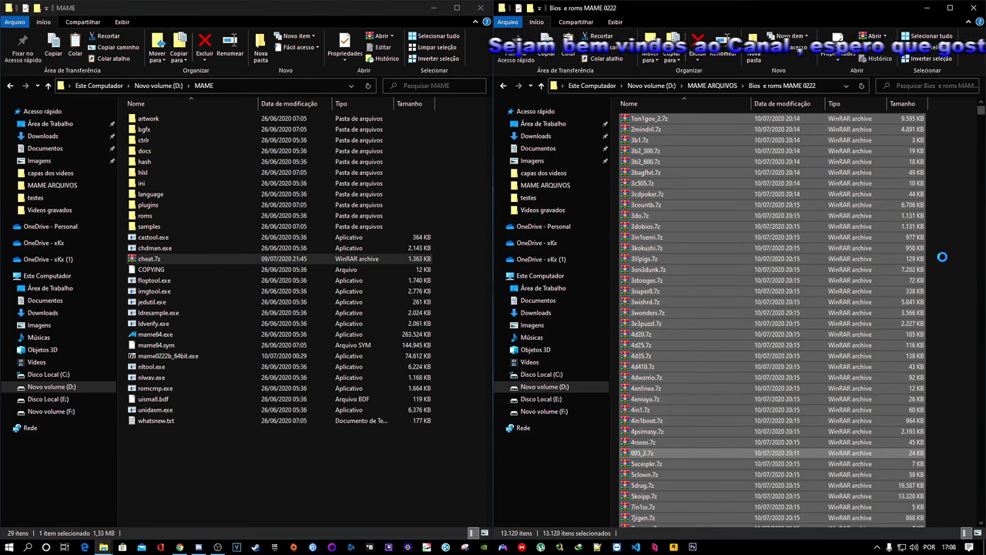
{"action": "scroll", "coordinate": [660, 335], "scroll_direction": "down", "scroll_amount": 20}
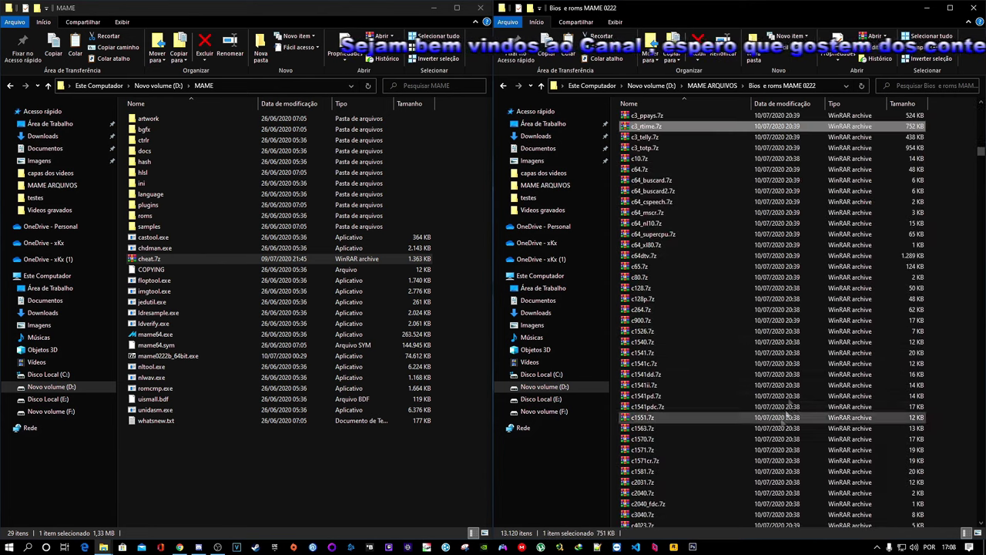
{"action": "left_click", "coordinate": [801, 417]}
{"action": "scroll", "coordinate": [801, 359], "scroll_direction": "up", "scroll_amount": 14}
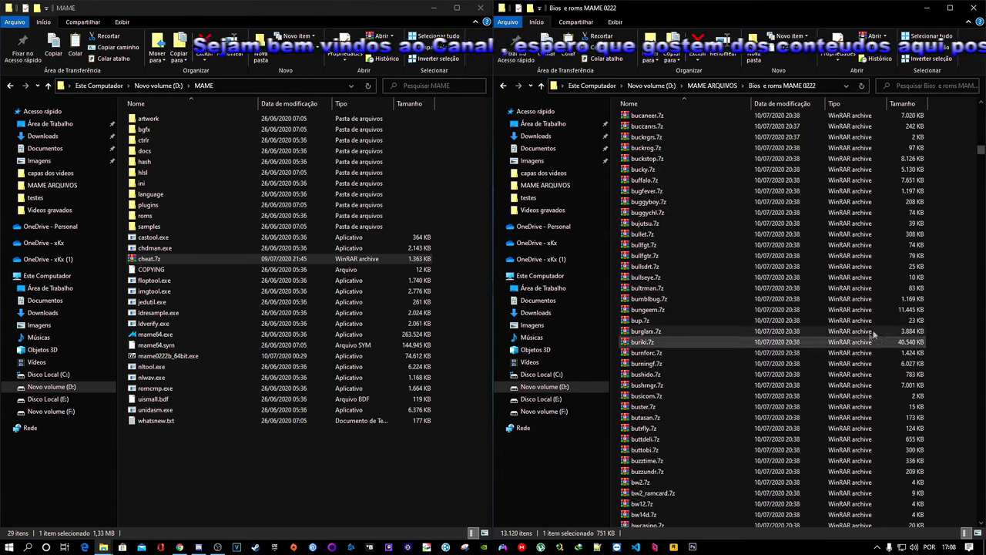
{"action": "key", "text": "ctrl+a"}
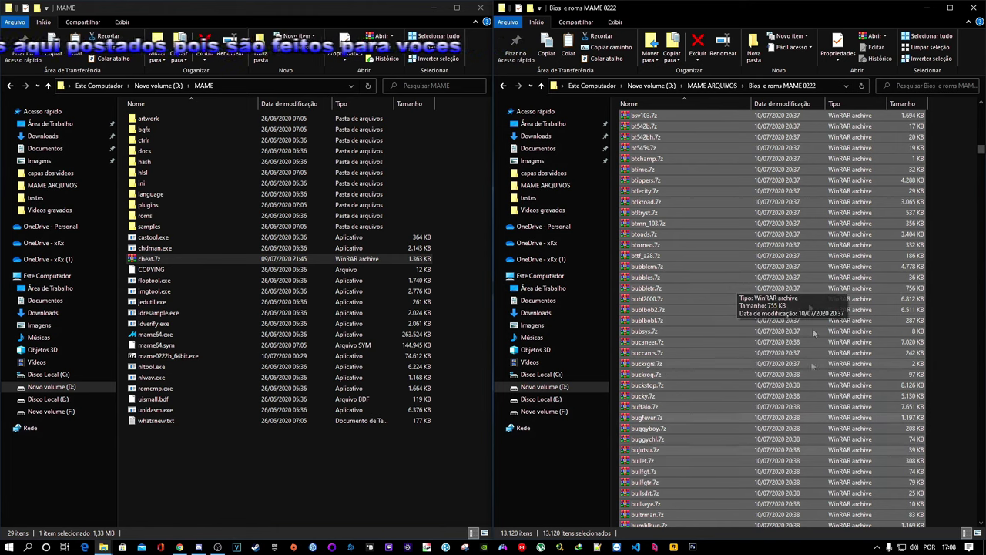
Step: Move all the selected BIOS and ROM files into the roms folder inside D:\MAME
{"action": "double_click", "coordinate": [150, 218]}
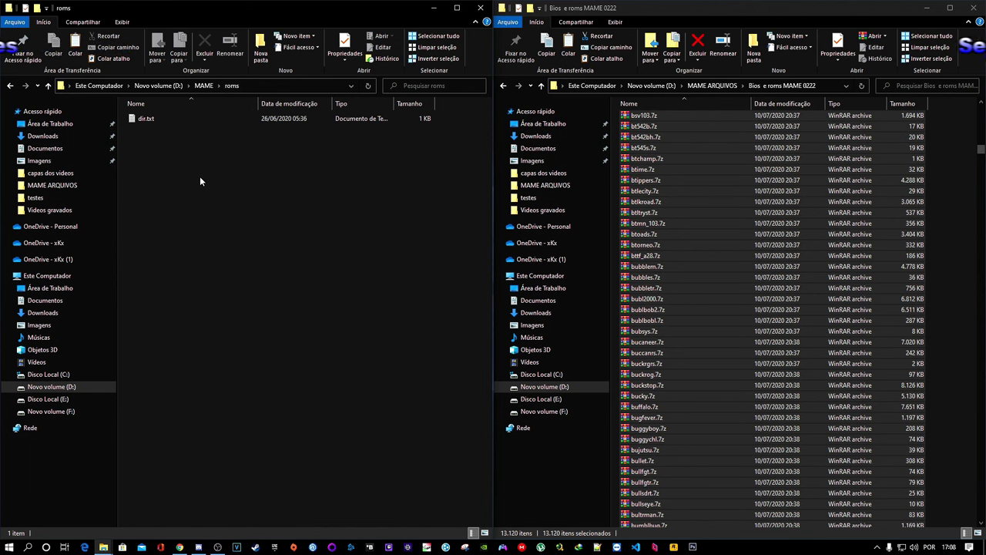
{"action": "left_click", "coordinate": [11, 88]}
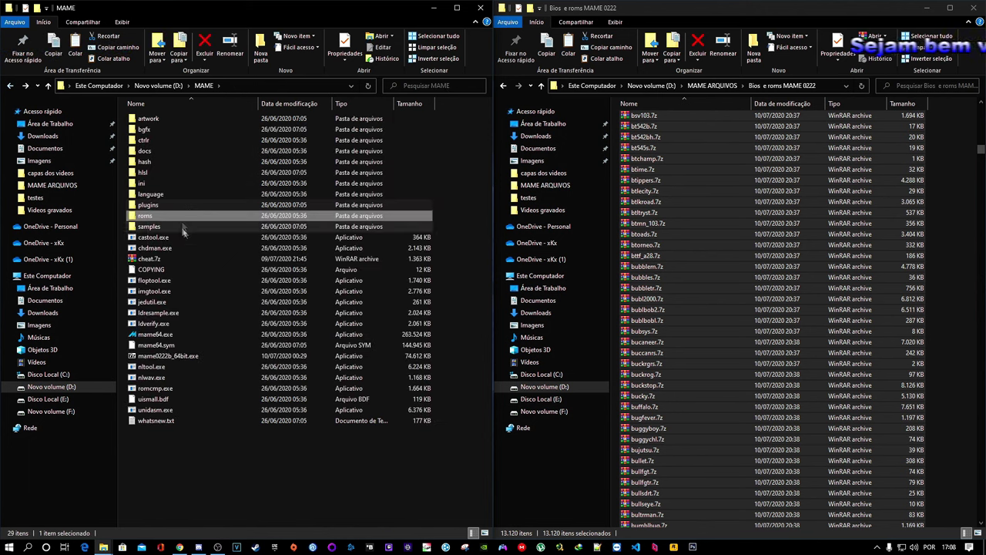
{"action": "double_click", "coordinate": [152, 219]}
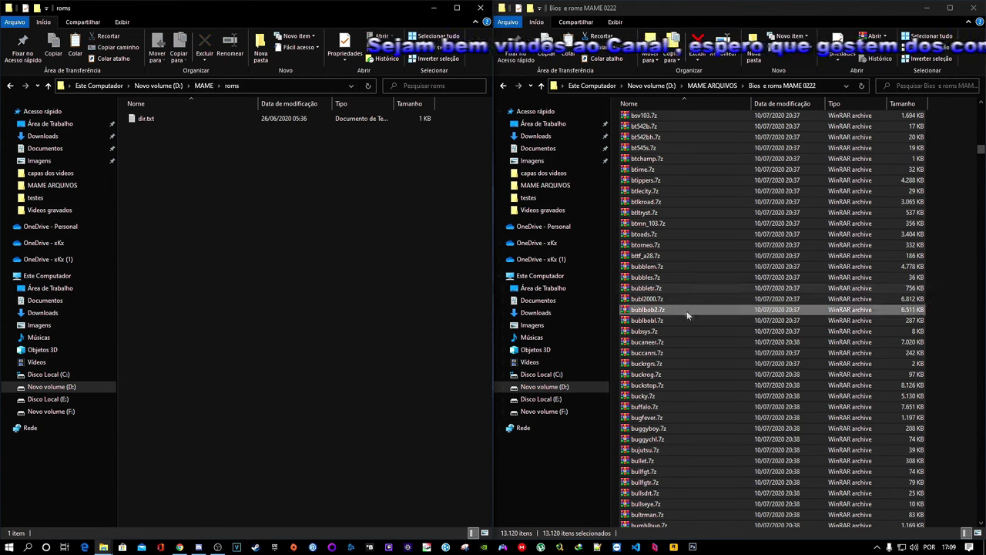
{"action": "left_click", "coordinate": [10, 87]}
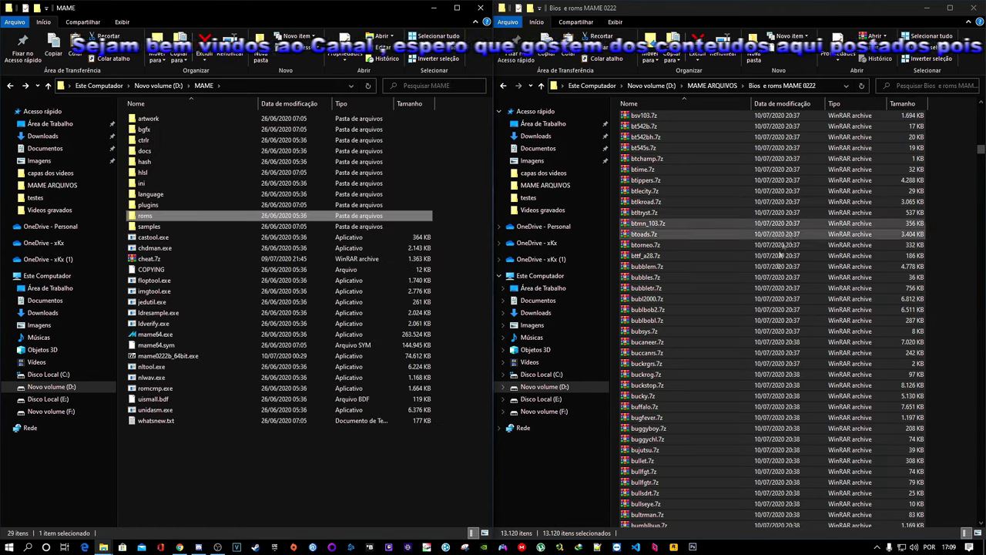
{"action": "right_click", "coordinate": [669, 288]}
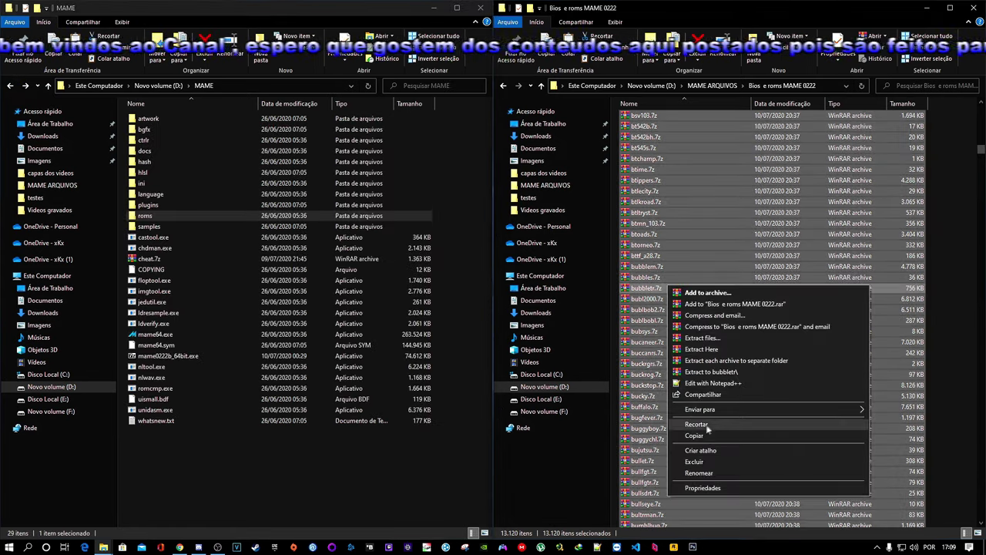
{"action": "left_click", "coordinate": [698, 426]}
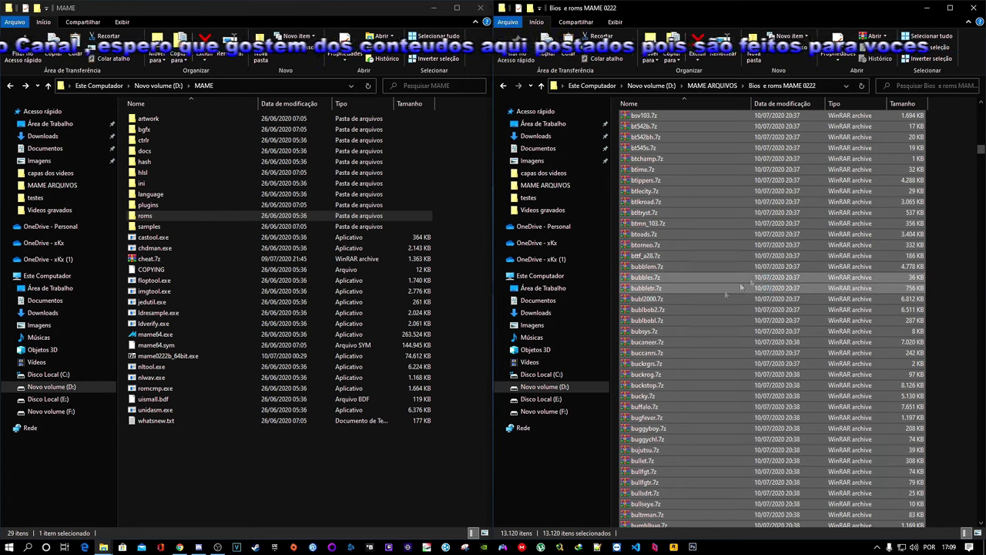
{"action": "double_click", "coordinate": [158, 217]}
{"action": "right_click", "coordinate": [197, 232]}
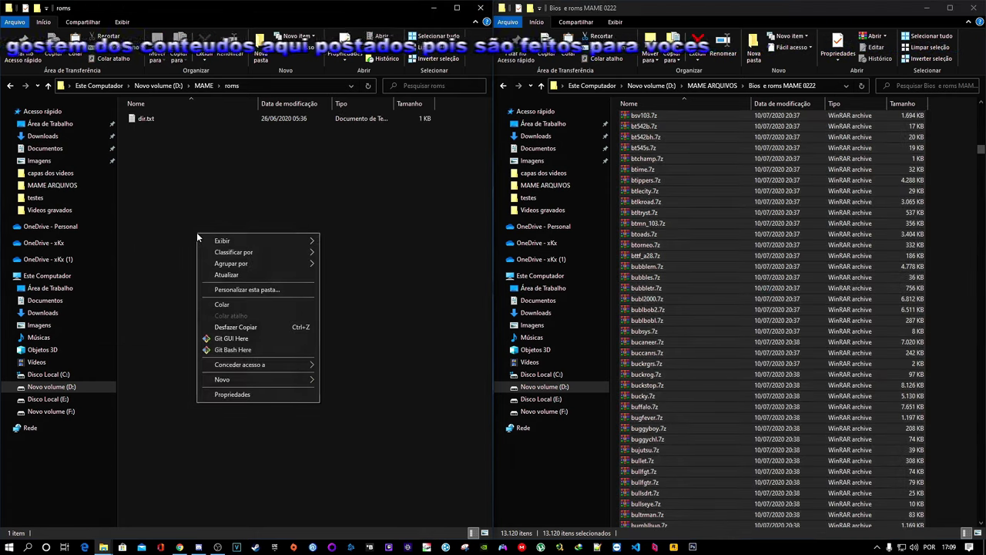
{"action": "left_click", "coordinate": [237, 305]}
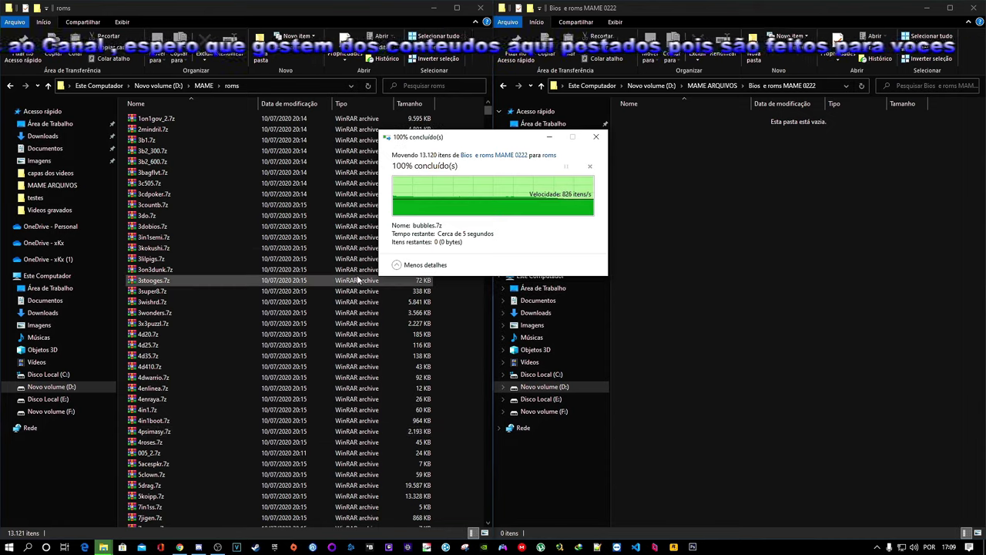
Step: Launch mame64.exe from the MAME folder and open its Configure Options settings
{"action": "left_click", "coordinate": [204, 85]}
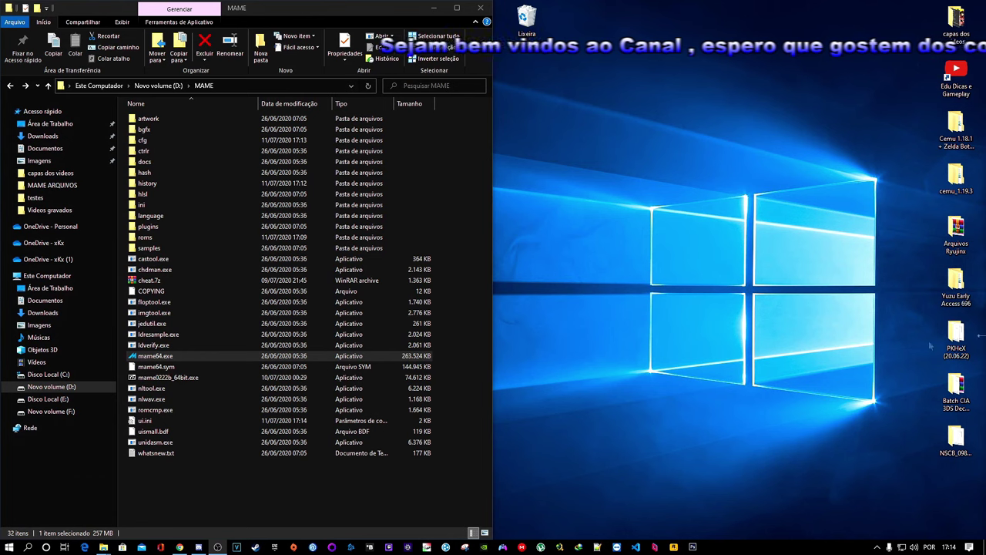
{"action": "double_click", "coordinate": [178, 356]}
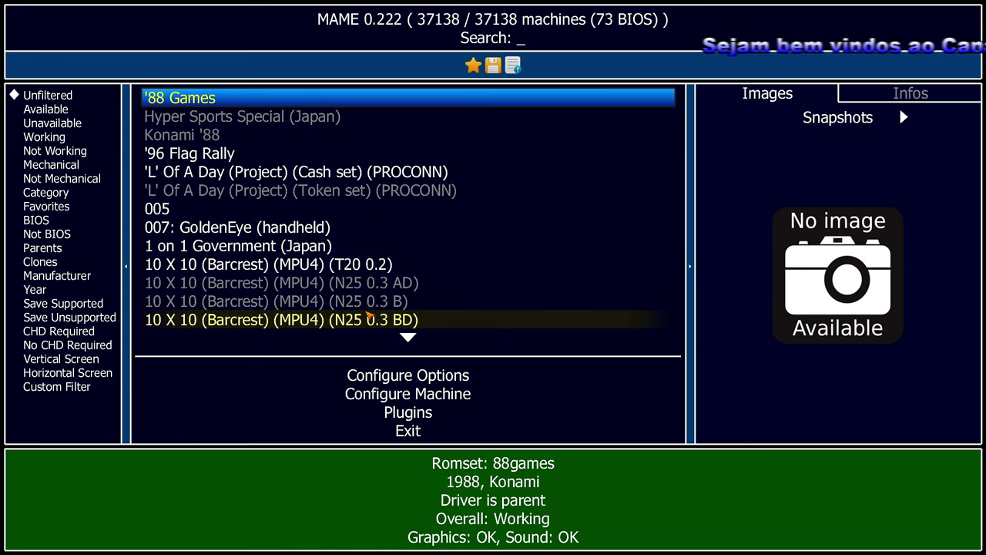
{"action": "left_click", "coordinate": [412, 377]}
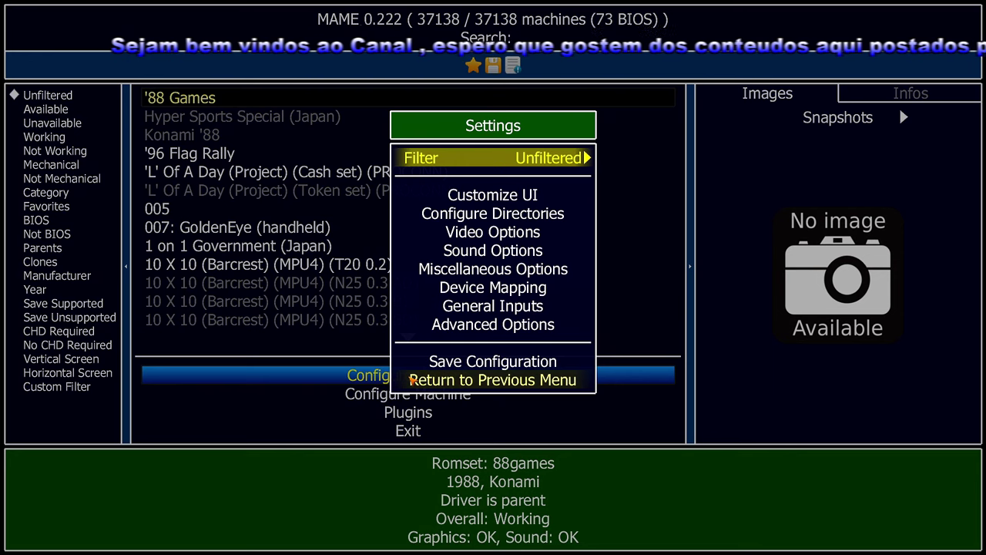
Step: Set the MAME interface language to Portuguese (Brazil) and return to the general settings
{"action": "left_click", "coordinate": [508, 197]}
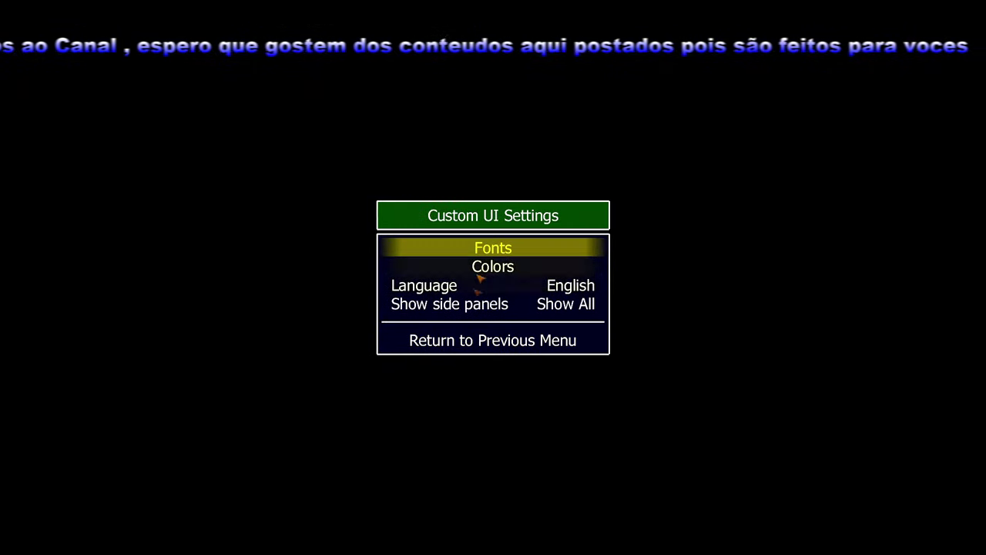
{"action": "double_click", "coordinate": [568, 287]}
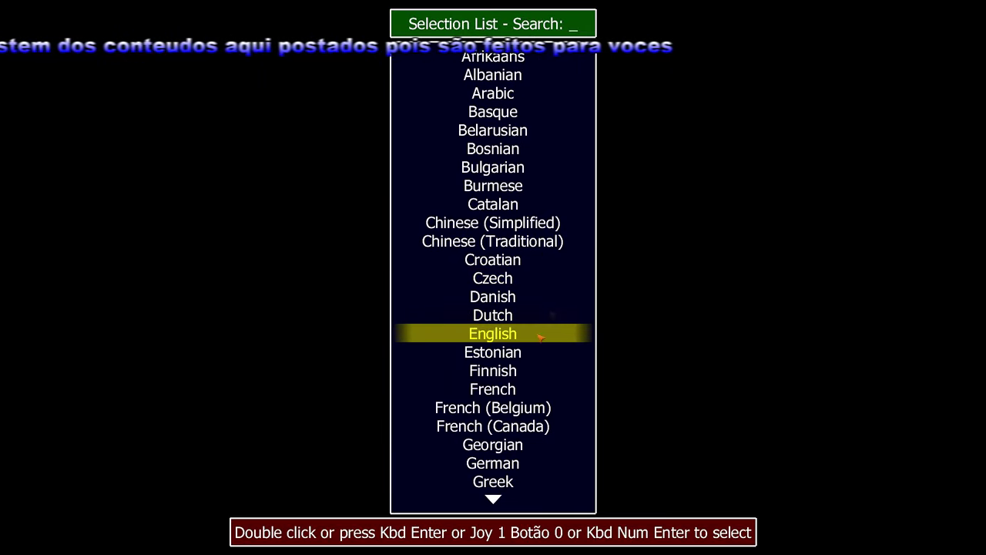
{"action": "scroll", "coordinate": [514, 410], "scroll_direction": "down", "scroll_amount": 7}
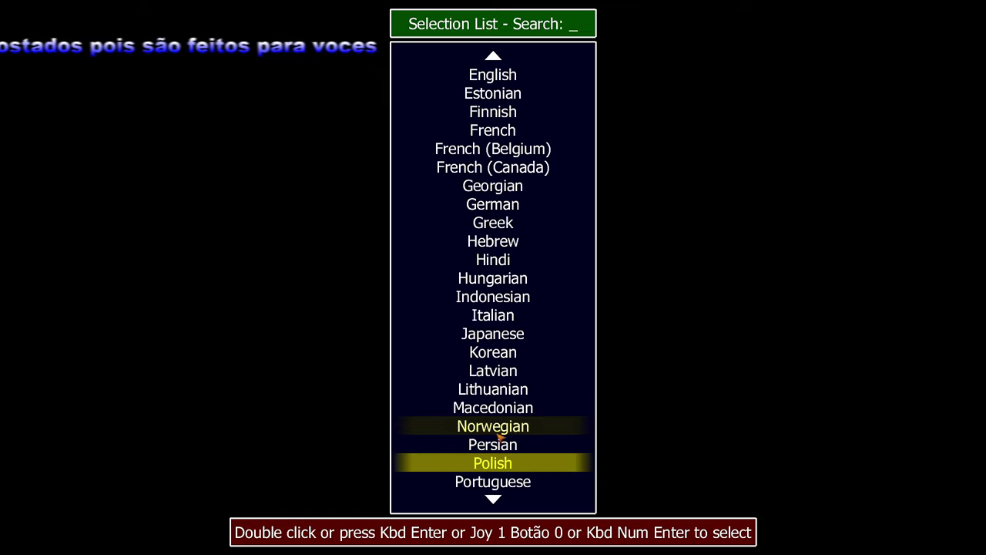
{"action": "scroll", "coordinate": [508, 434], "scroll_direction": "down", "scroll_amount": 9}
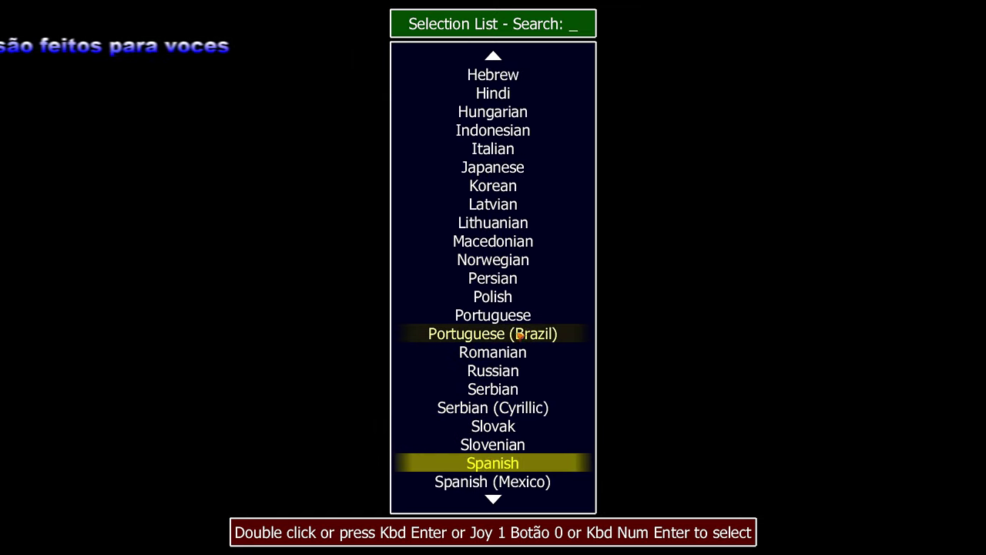
{"action": "double_click", "coordinate": [520, 335]}
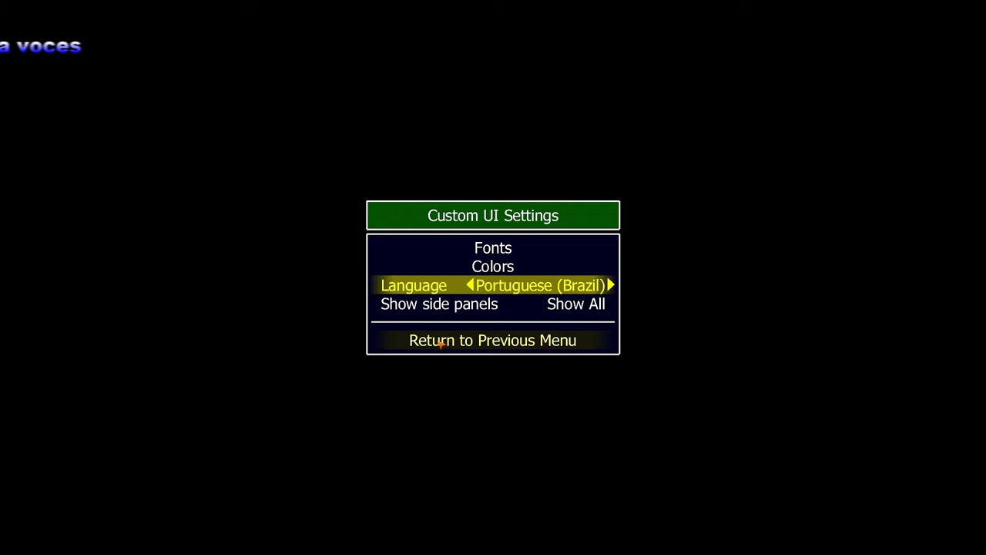
{"action": "double_click", "coordinate": [520, 341]}
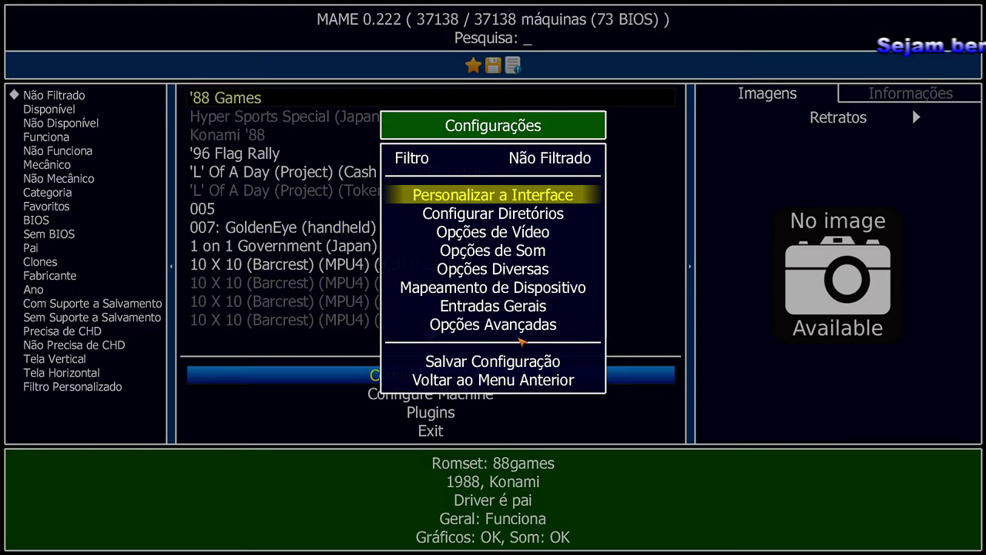
Step: Save the MAME configuration and go back to the machine list
{"action": "left_click", "coordinate": [477, 361]}
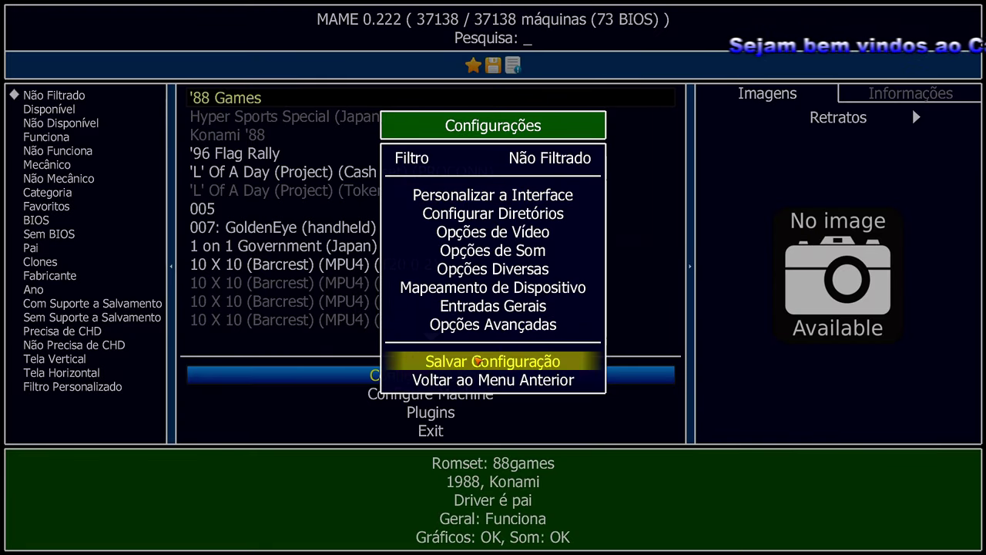
{"action": "left_click", "coordinate": [477, 361]}
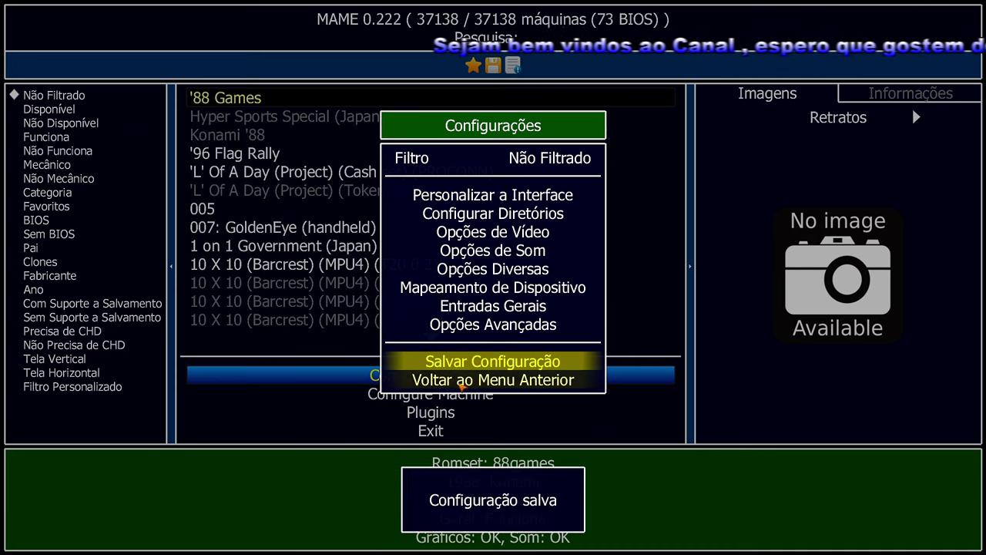
{"action": "left_click", "coordinate": [460, 382]}
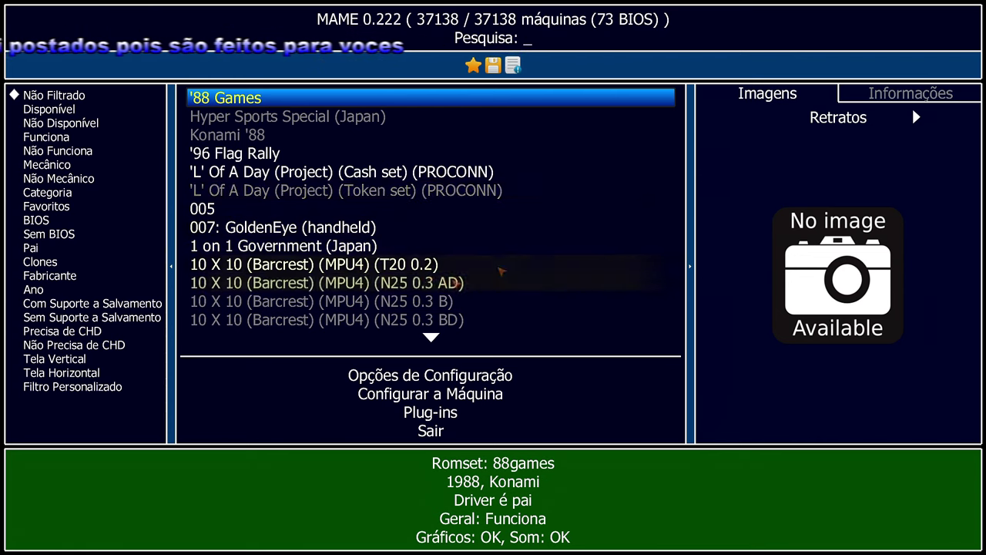
{"action": "scroll", "coordinate": [454, 256], "scroll_direction": "down", "scroll_amount": 5}
{"action": "scroll", "coordinate": [454, 256], "scroll_direction": "up", "scroll_amount": 5}
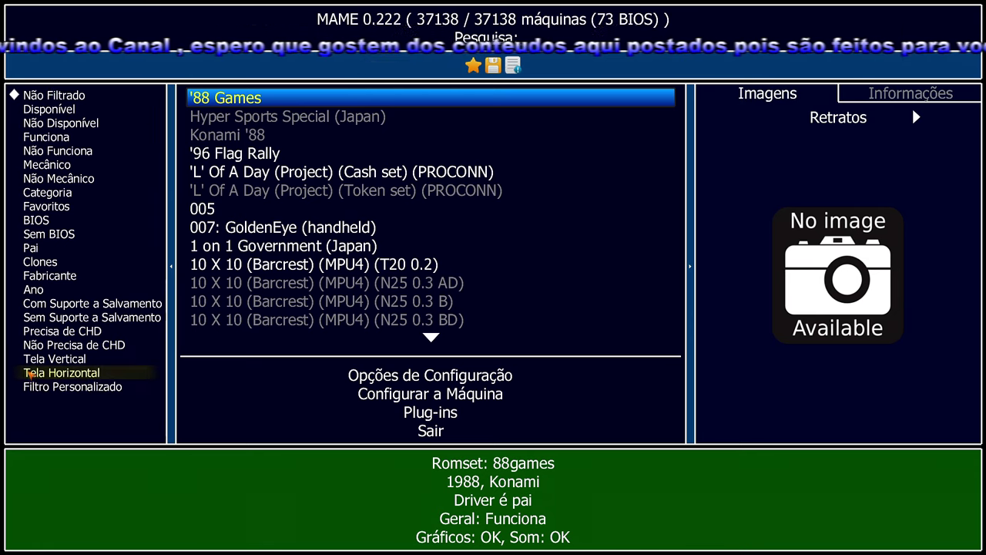
Step: Open the custom filter settings (Filtro Personalizado) and choose Disponível for Filtro 1
{"action": "left_click", "coordinate": [82, 390]}
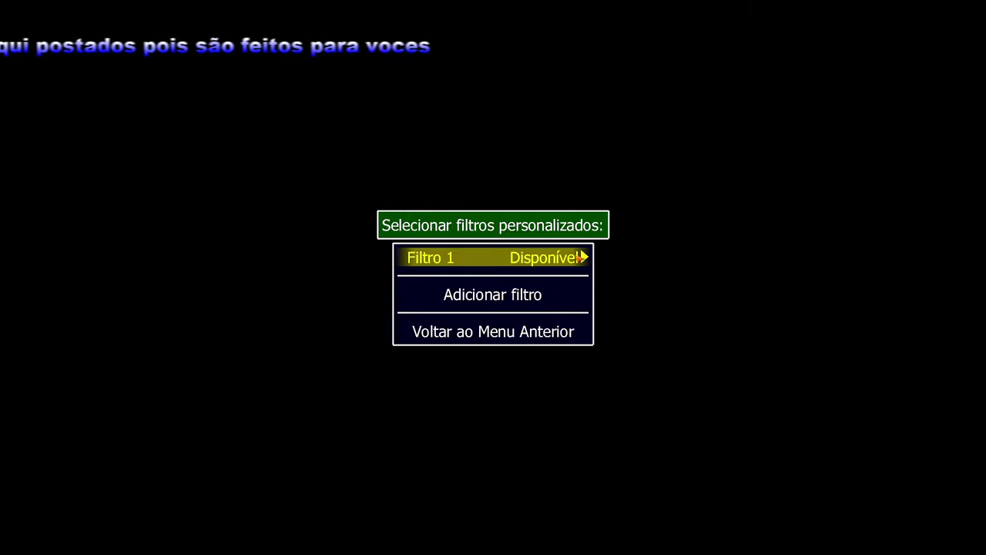
{"action": "double_click", "coordinate": [583, 258]}
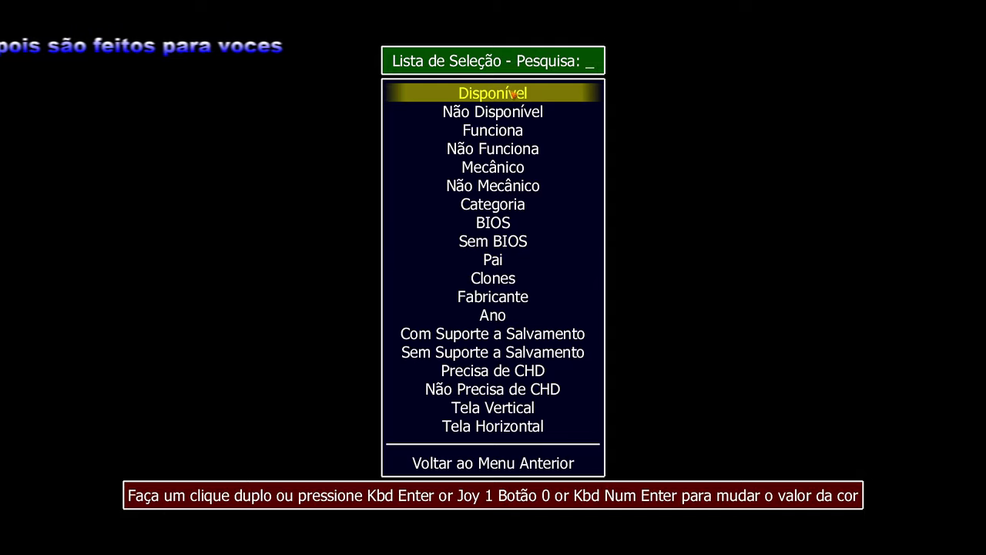
{"action": "double_click", "coordinate": [512, 93]}
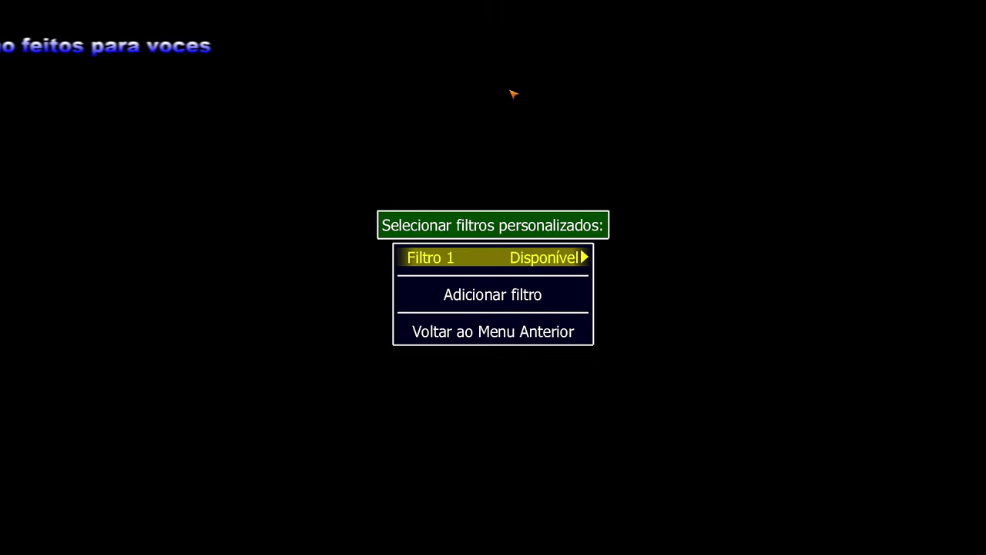
Step: Add a second custom filter and set Filtro 2 to Funciona
{"action": "left_click", "coordinate": [513, 296]}
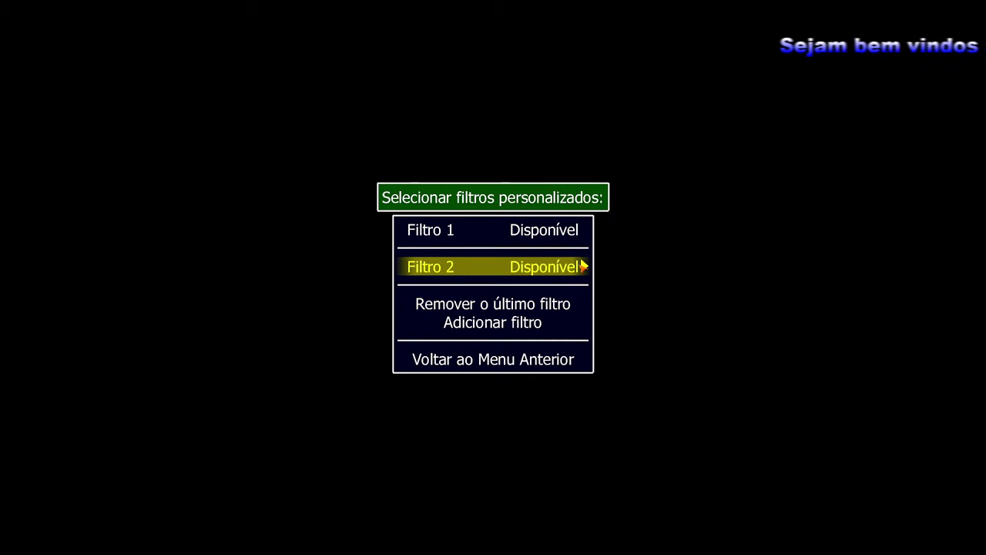
{"action": "left_click", "coordinate": [583, 266]}
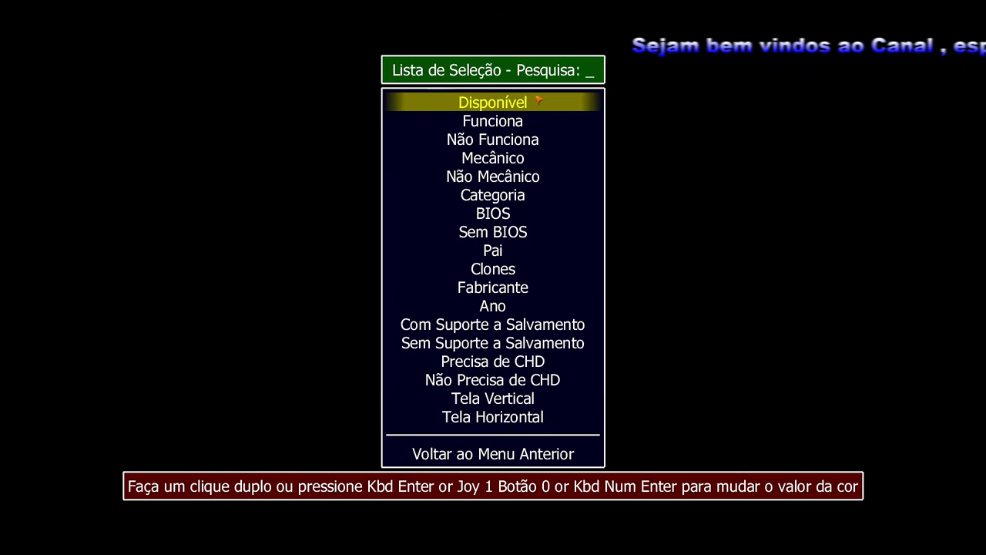
{"action": "left_click", "coordinate": [498, 128]}
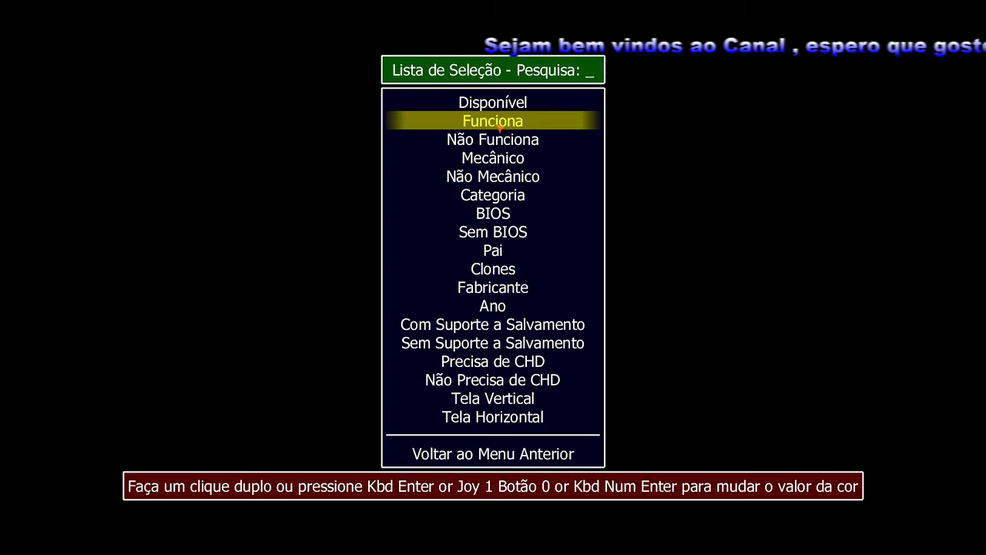
{"action": "double_click", "coordinate": [498, 128]}
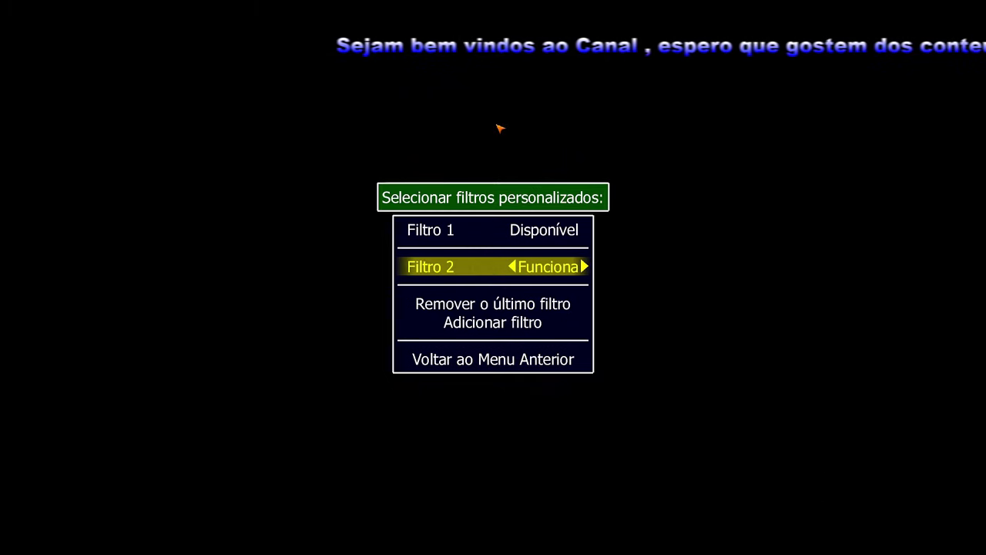
Step: Add a third custom filter and set Filtro 3 to Sem BIOS
{"action": "left_click", "coordinate": [495, 323]}
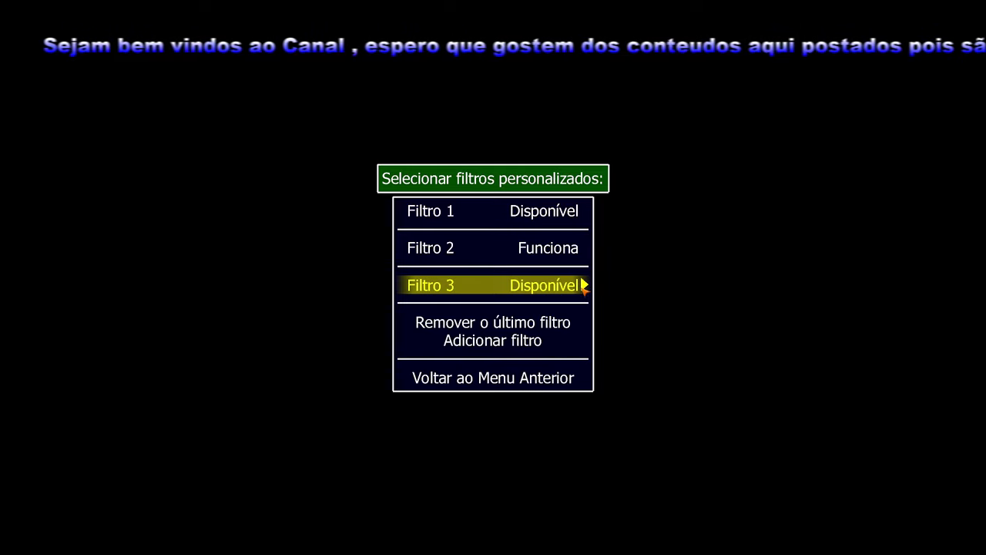
{"action": "double_click", "coordinate": [584, 287]}
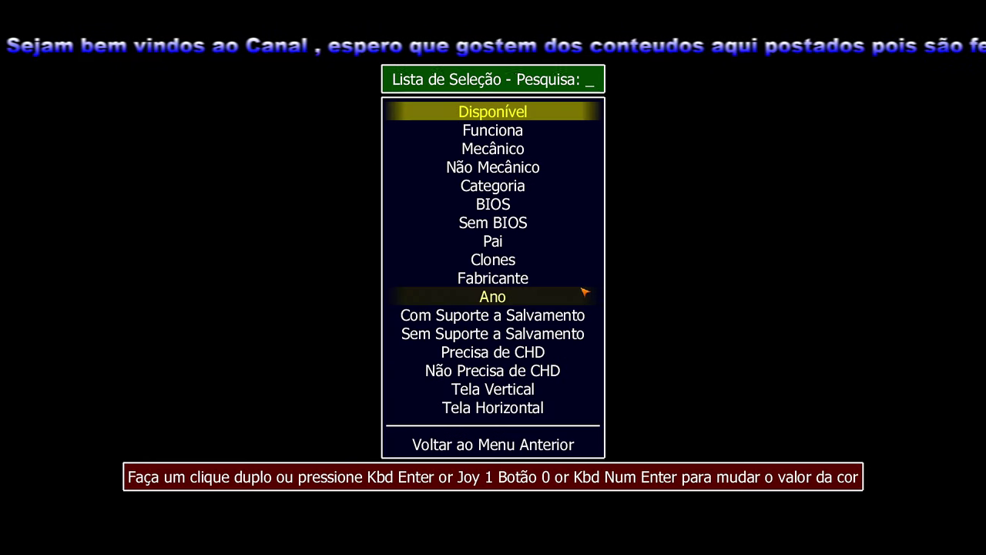
{"action": "left_click", "coordinate": [491, 225]}
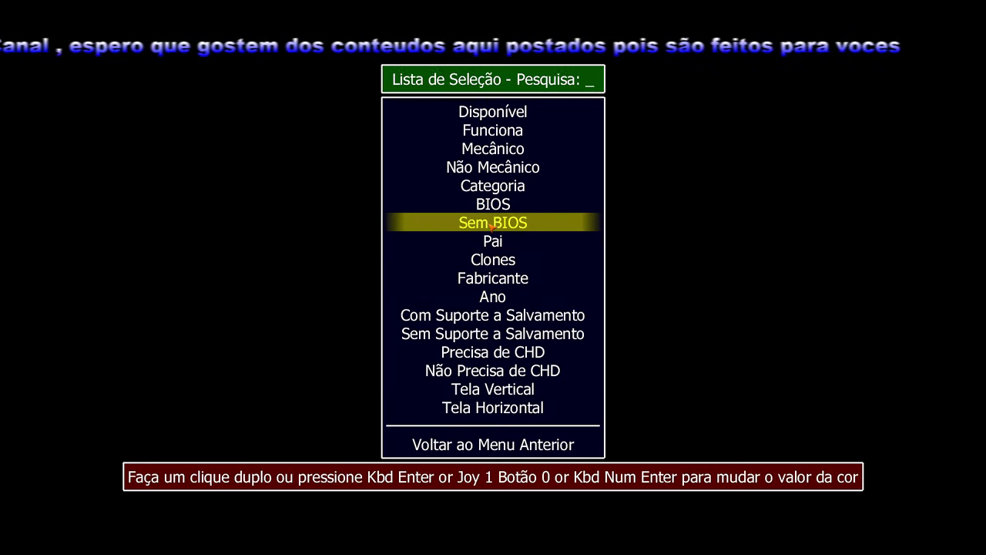
{"action": "double_click", "coordinate": [491, 223]}
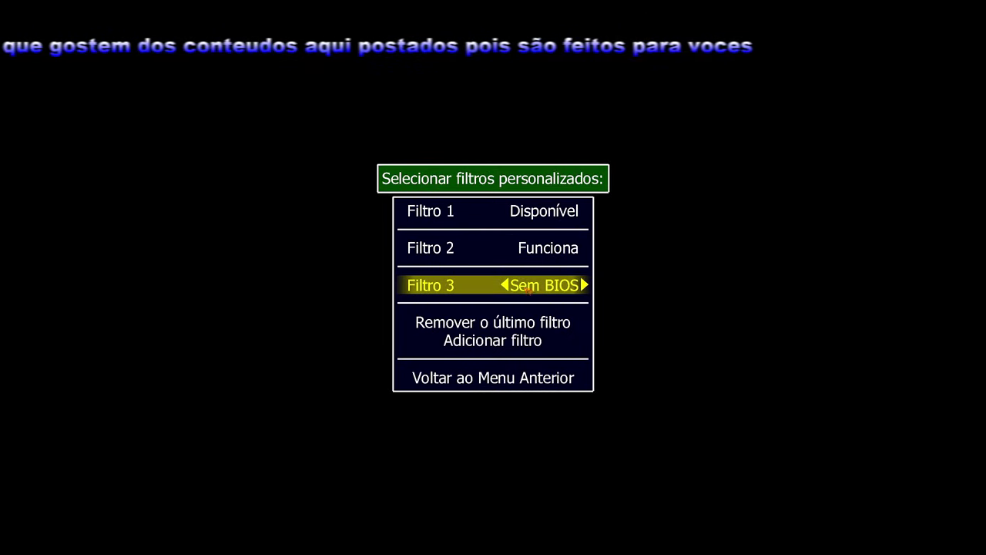
Step: Add a fourth custom filter and set Filtro 4 to Pai
{"action": "left_click", "coordinate": [506, 347]}
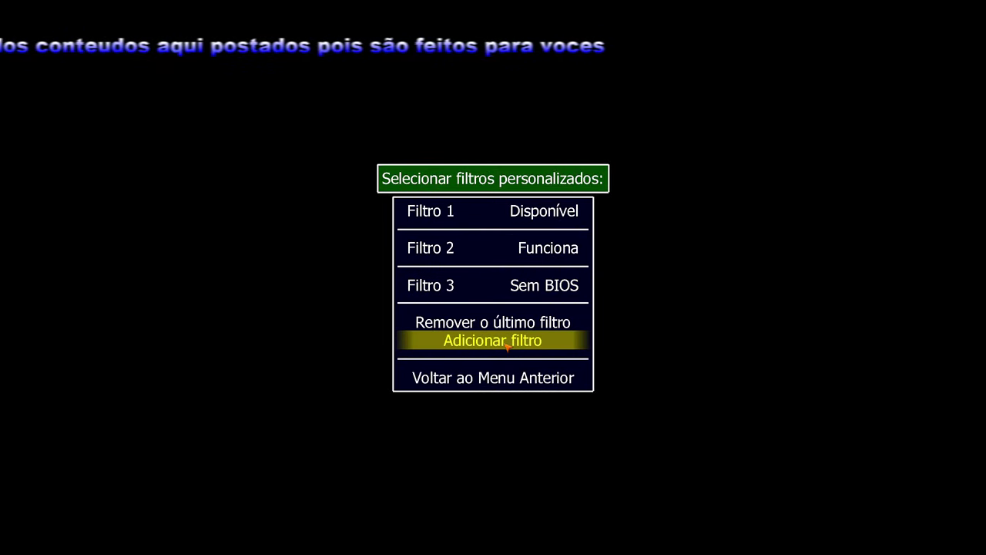
{"action": "left_click", "coordinate": [506, 346]}
{"action": "double_click", "coordinate": [583, 303]}
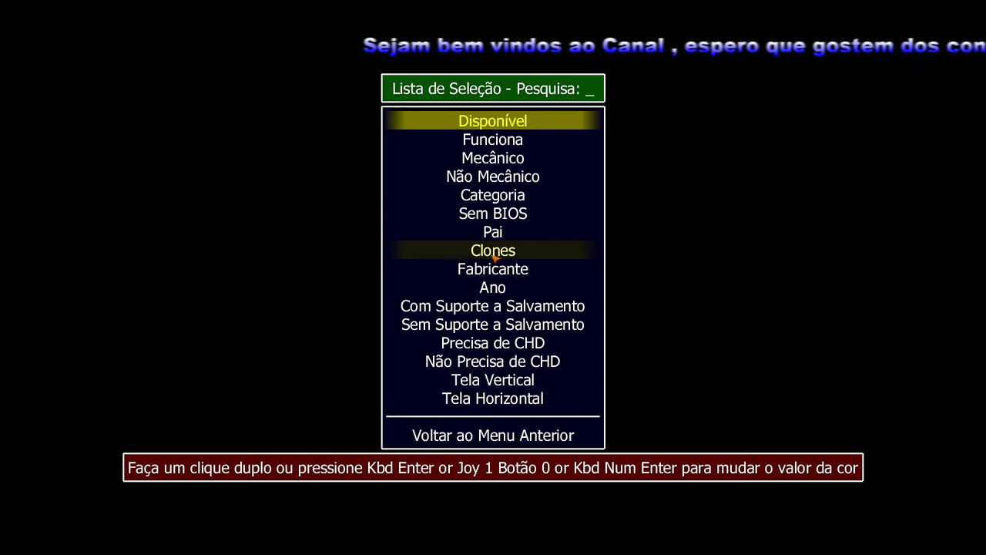
{"action": "left_click", "coordinate": [494, 234]}
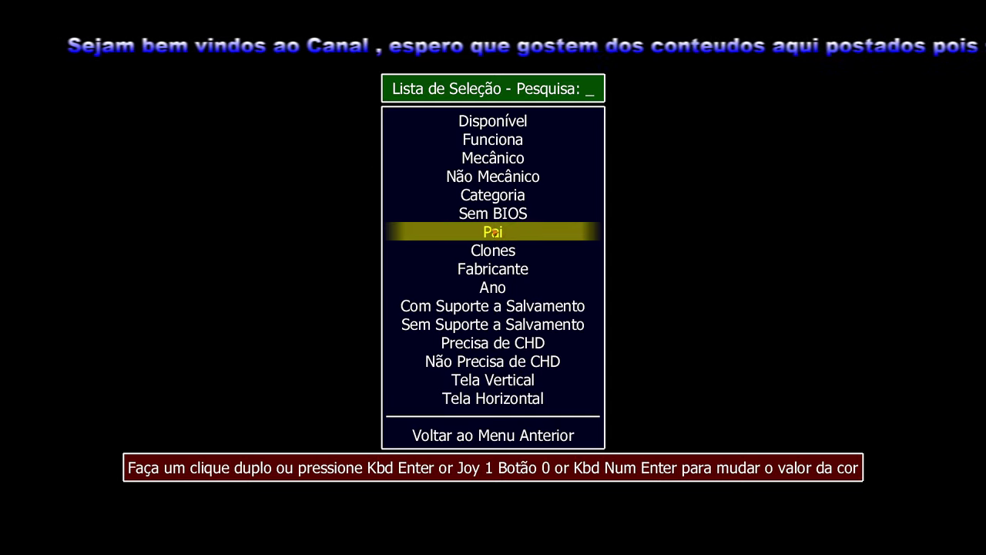
{"action": "double_click", "coordinate": [493, 232]}
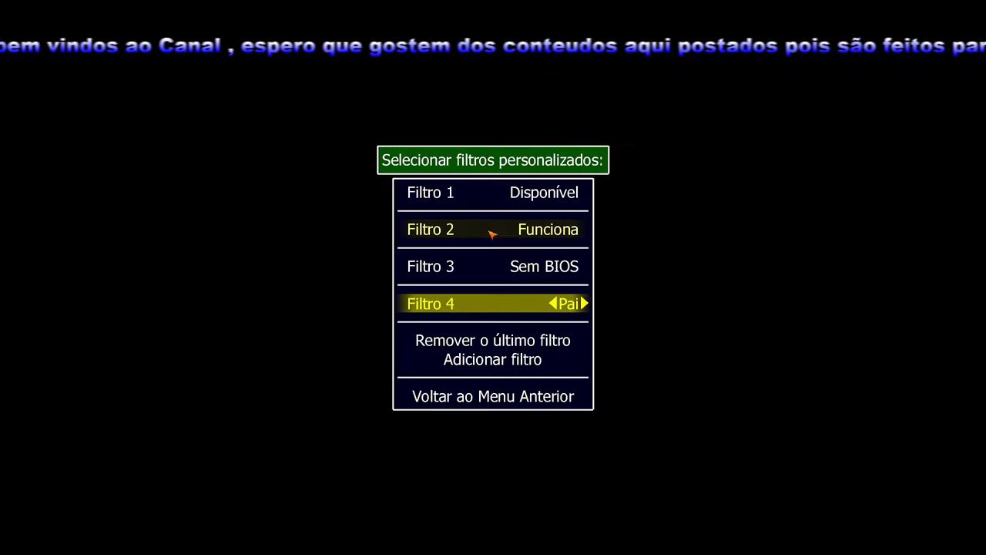
{"action": "left_click", "coordinate": [505, 360]}
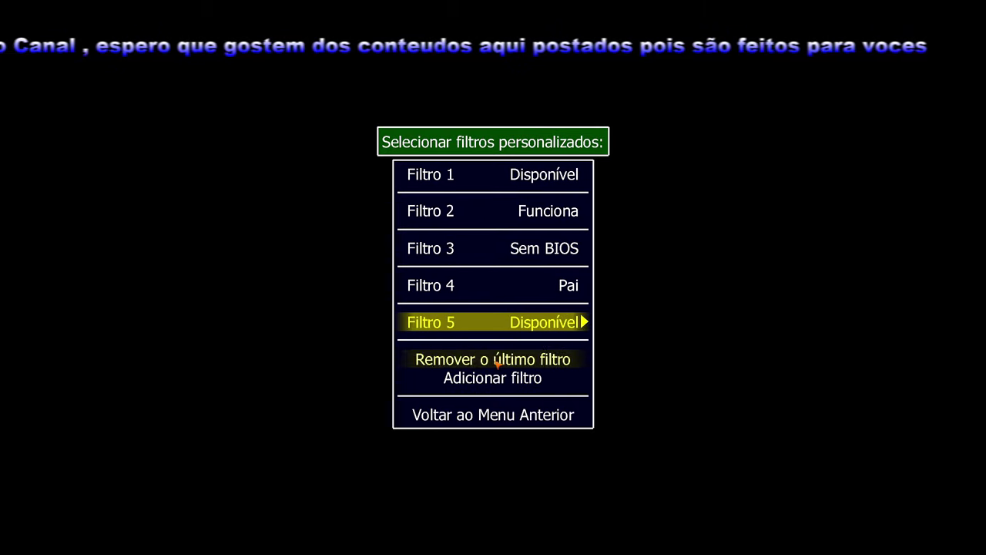
{"action": "double_click", "coordinate": [575, 325]}
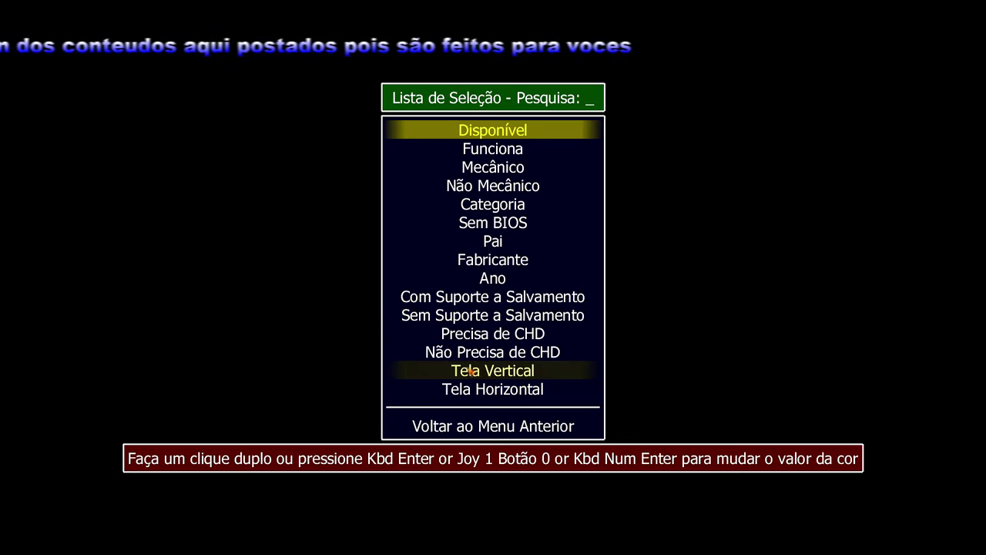
{"action": "double_click", "coordinate": [485, 426]}
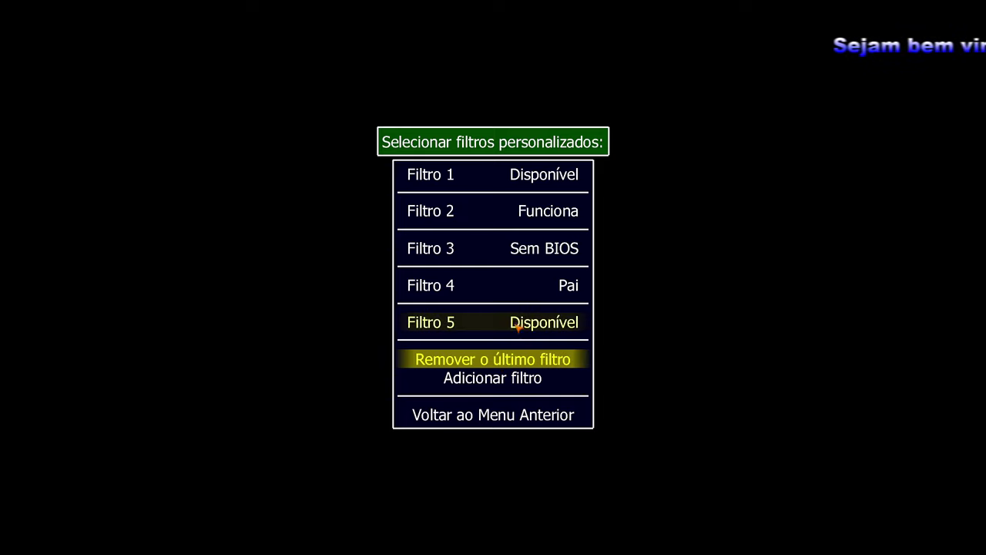
{"action": "left_click", "coordinate": [471, 359]}
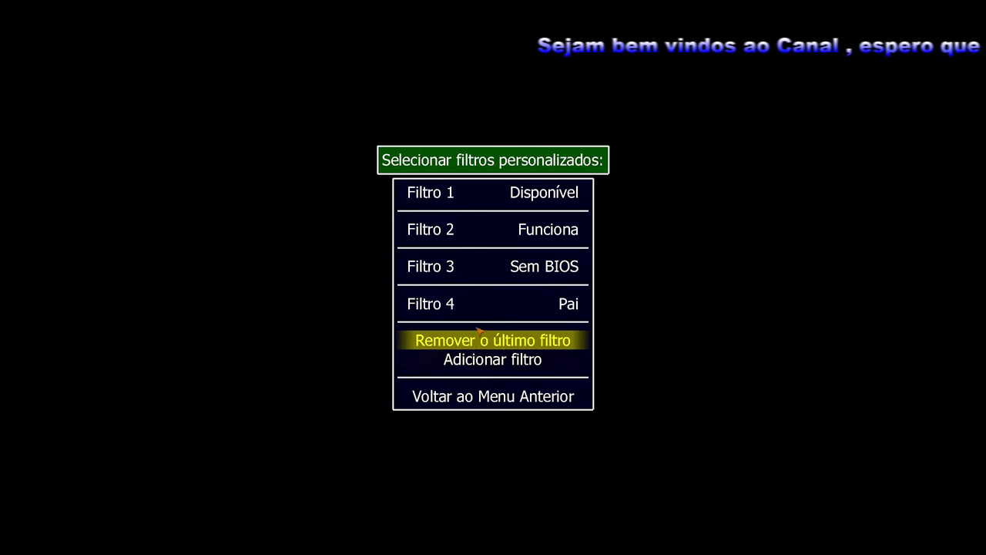
Step: Leave the custom filter settings, then save the machine configuration for '88 Games and return to the machine list
{"action": "left_click", "coordinate": [483, 396]}
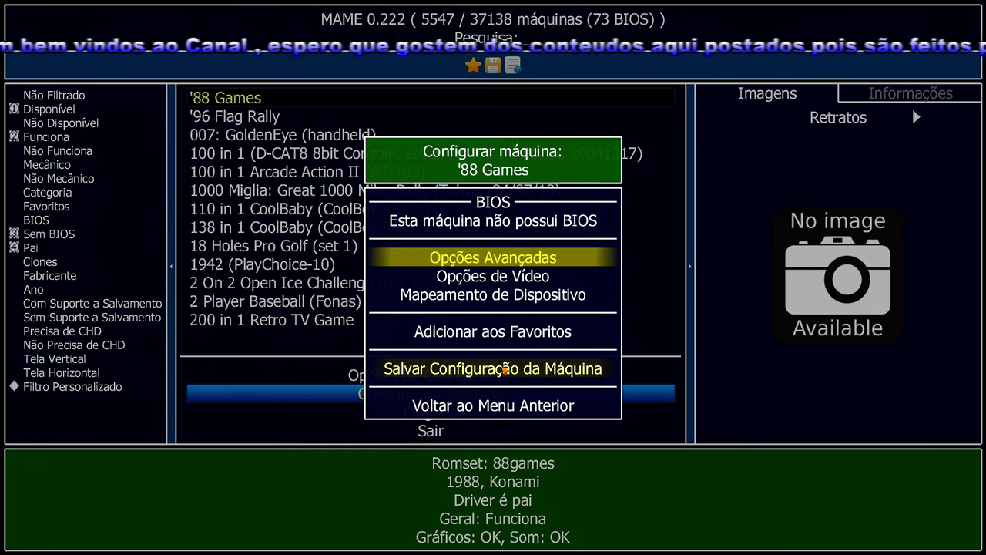
{"action": "left_click", "coordinate": [505, 369]}
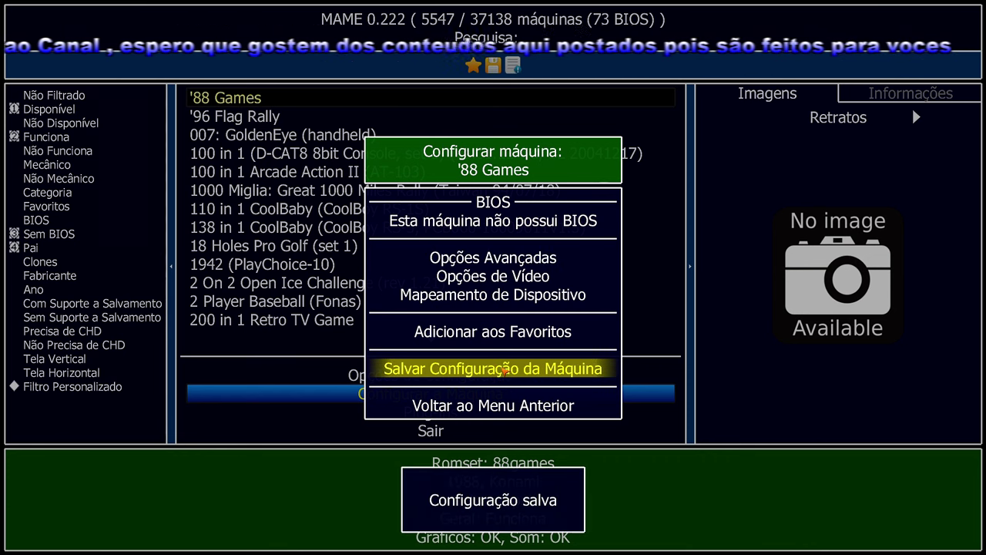
{"action": "left_click", "coordinate": [444, 406]}
Step: Review the available plug-ins without changing them, and browse down the filtered machine list
{"action": "left_click", "coordinate": [444, 411]}
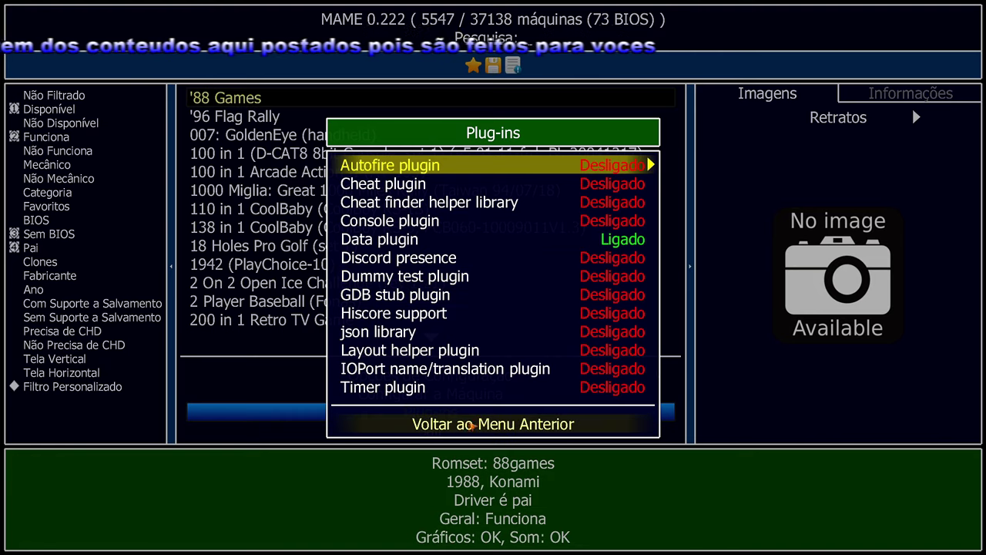
{"action": "left_click", "coordinate": [468, 425]}
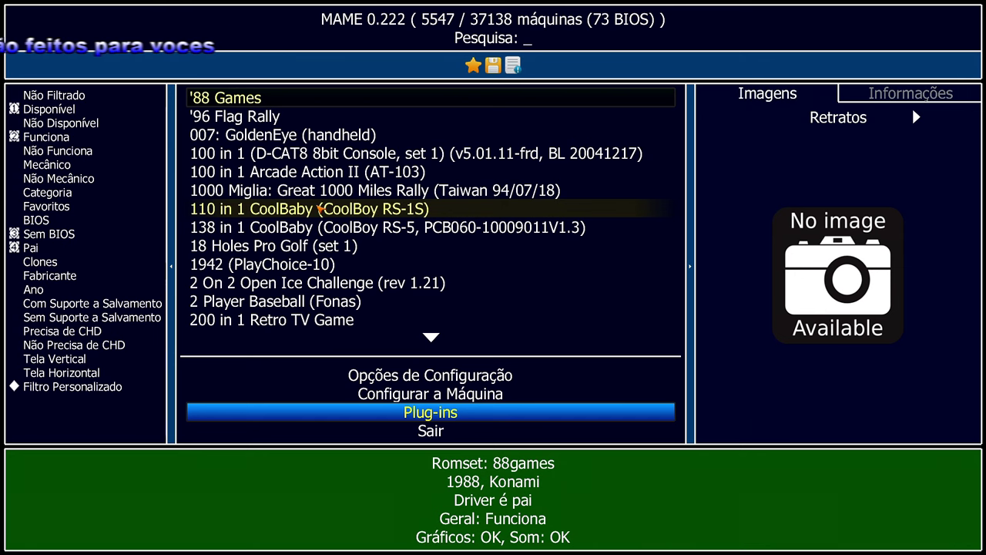
{"action": "left_click", "coordinate": [433, 338]}
{"action": "left_click_drag", "start_coordinate": [433, 338], "coordinate": [432, 338]}
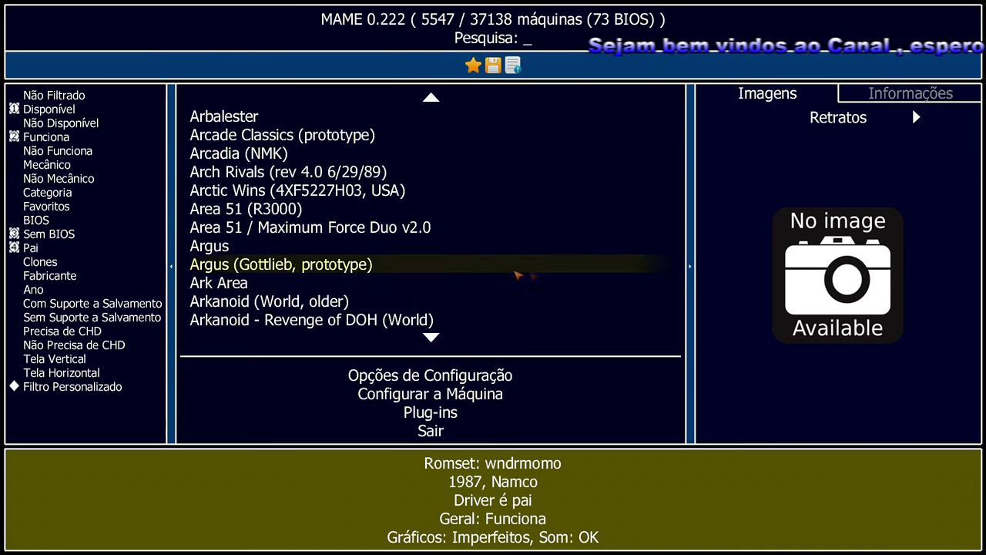
Step: Open the ROMs directory settings in the directory configuration (Configurar Diretórios)
{"action": "left_click", "coordinate": [455, 377]}
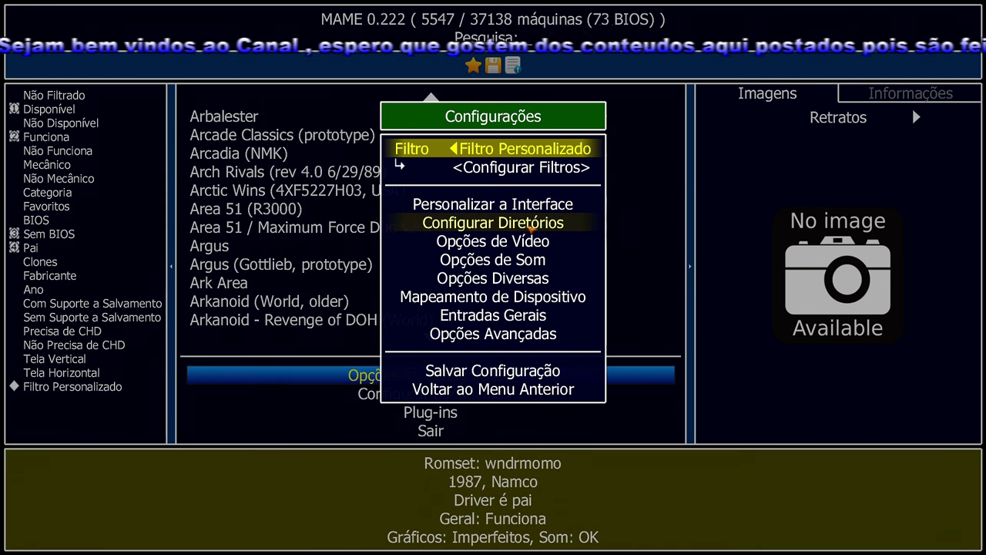
{"action": "left_click", "coordinate": [495, 224]}
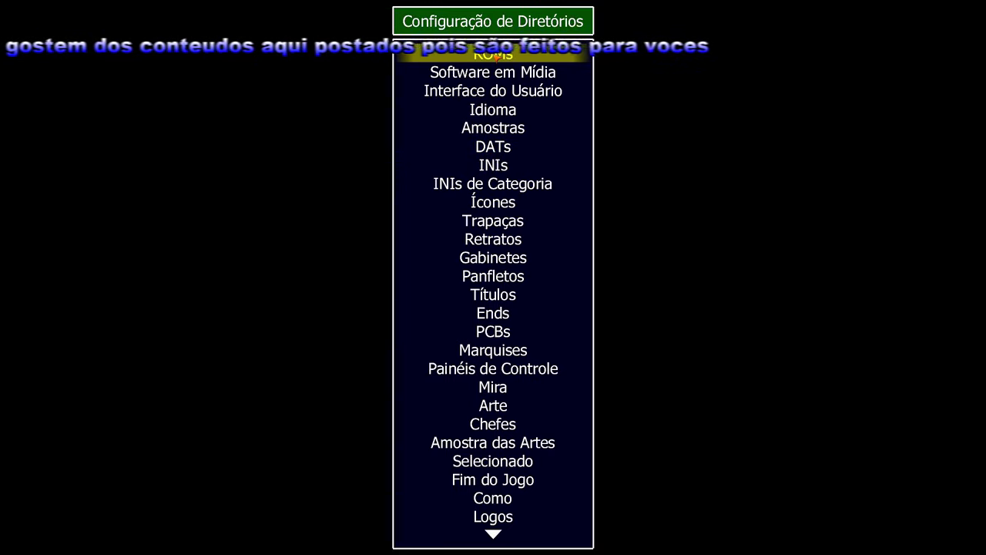
{"action": "left_click", "coordinate": [497, 55]}
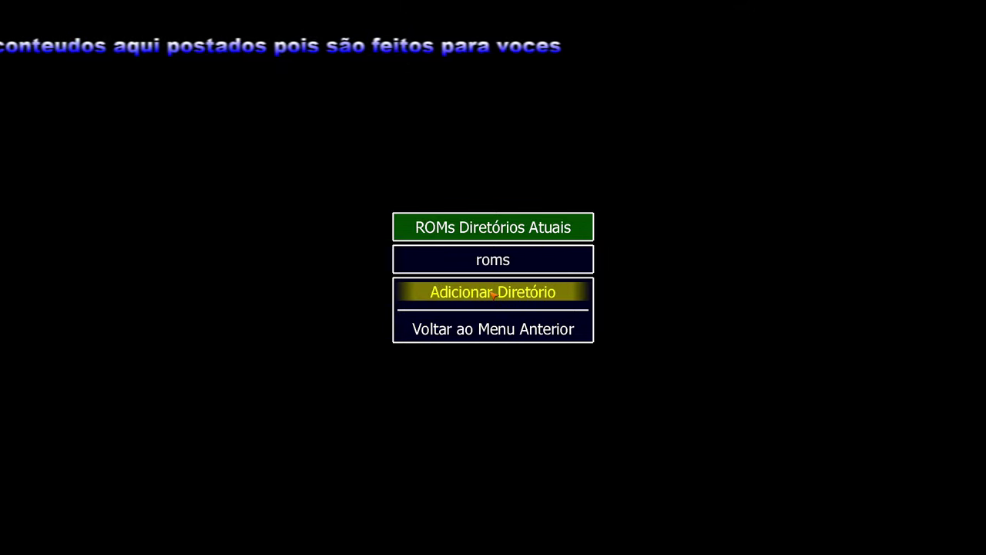